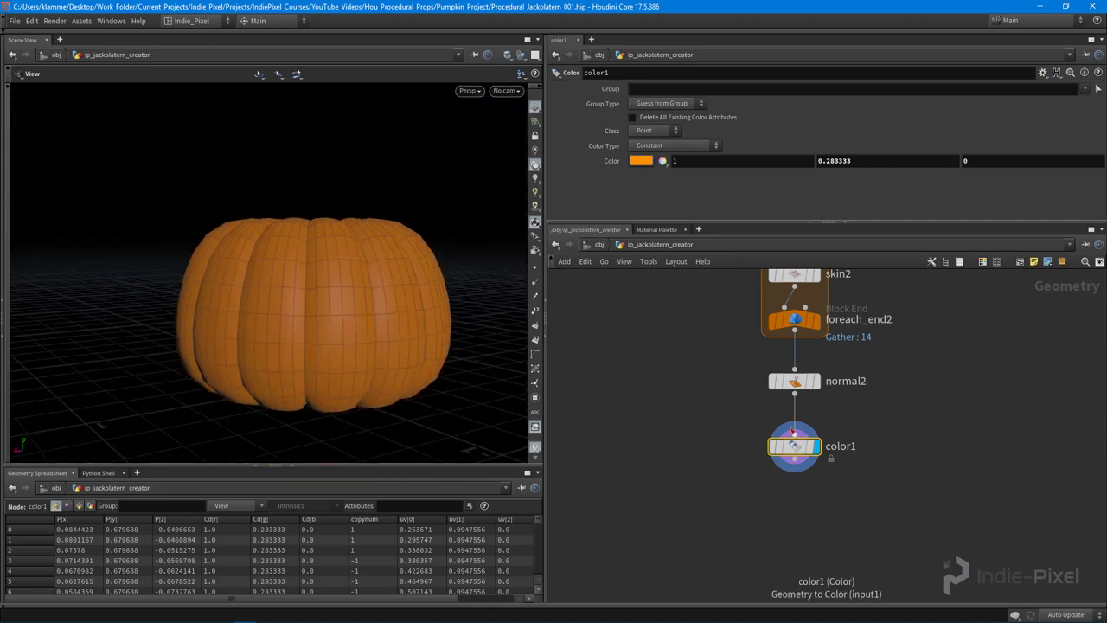
Step: Examine the pumpkin mesh's ribs and its top opening together with the last nodes of the network
{"action": "left_click_drag", "start_coordinate": [727, 498], "coordinate": [879, 321]}
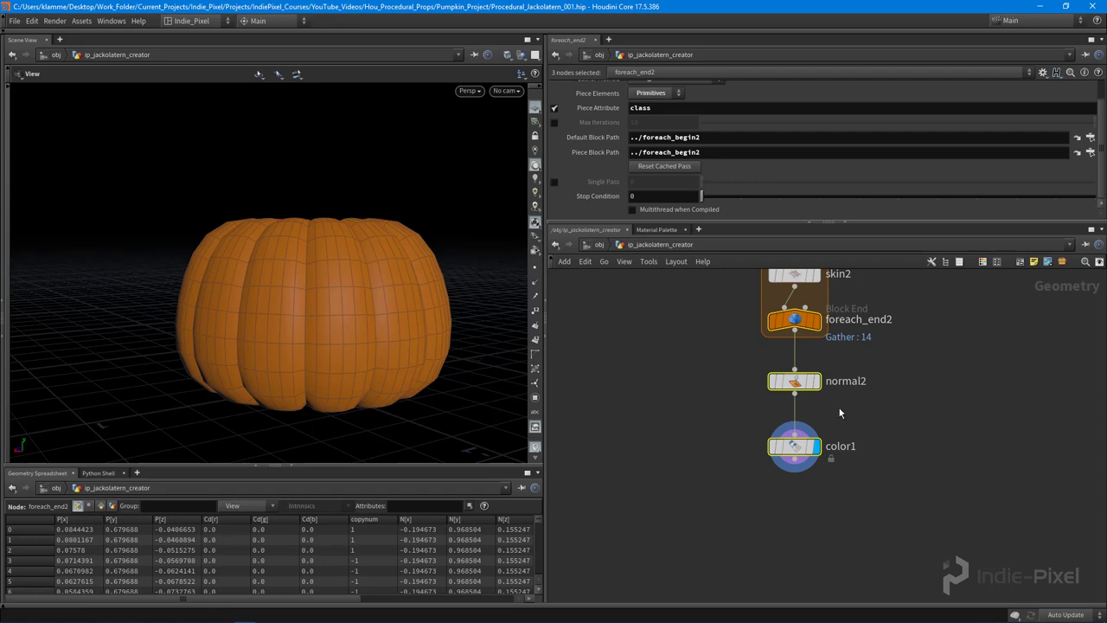
{"action": "left_click", "coordinate": [815, 513]}
{"action": "left_click_drag", "start_coordinate": [329, 314], "coordinate": [350, 364]}
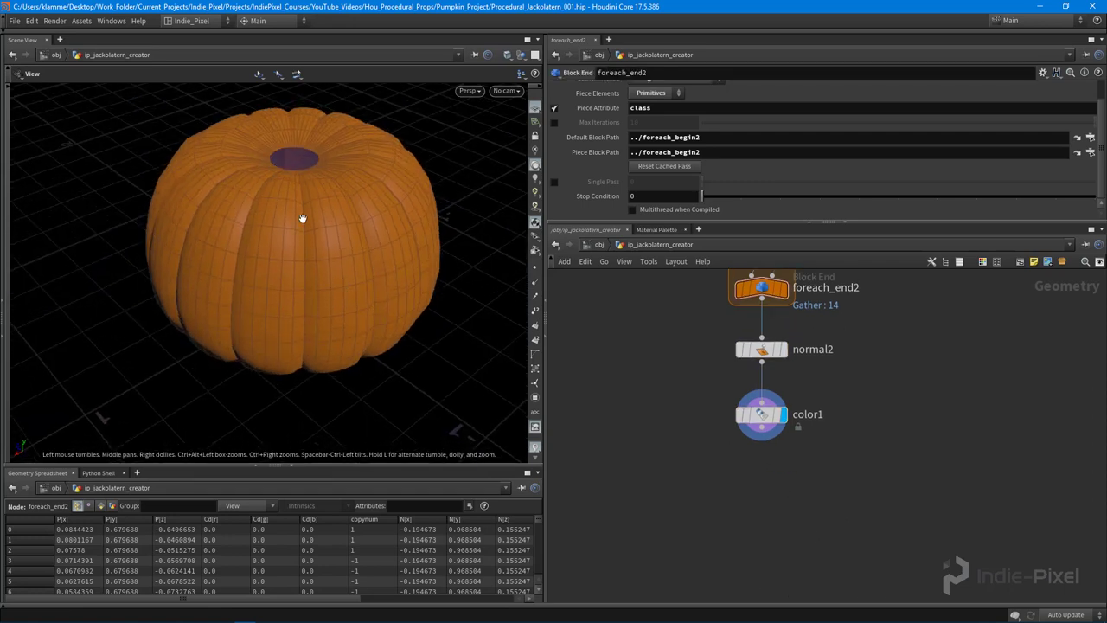
{"action": "scroll", "coordinate": [325, 268], "scroll_direction": "up", "scroll_amount": 6}
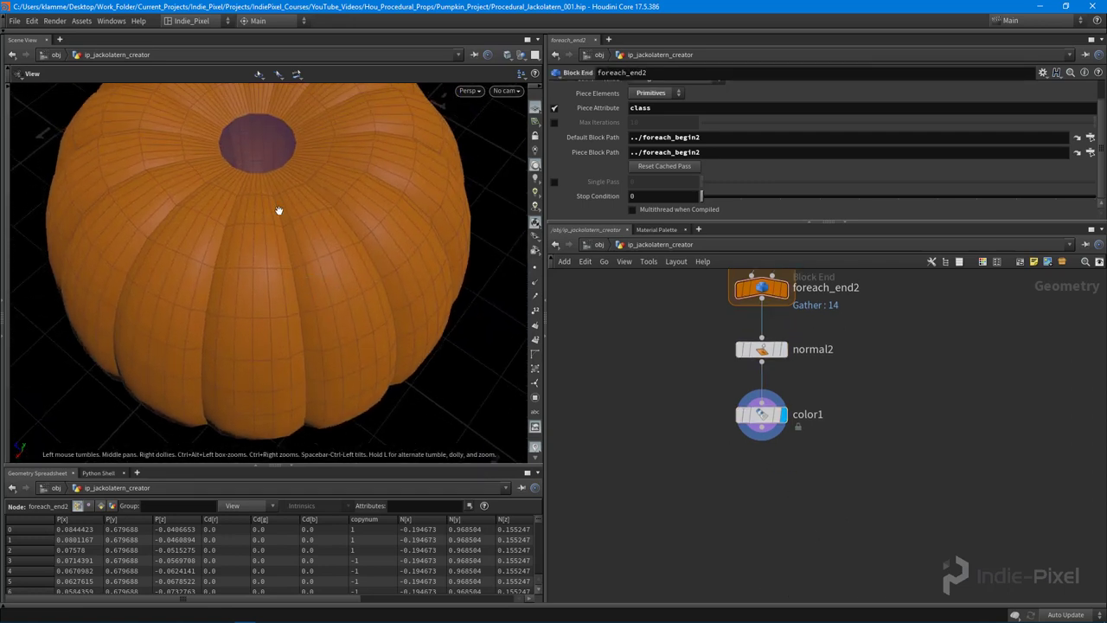
{"action": "scroll", "coordinate": [272, 196], "scroll_direction": "up", "scroll_amount": 3}
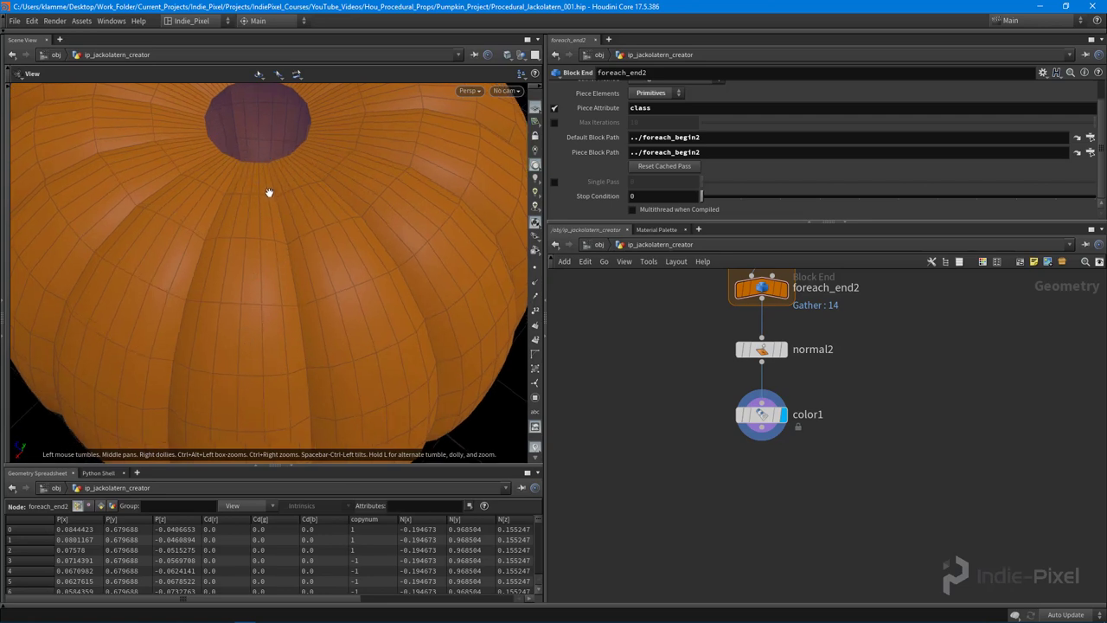
{"action": "scroll", "coordinate": [254, 345], "scroll_direction": "down", "scroll_amount": 6}
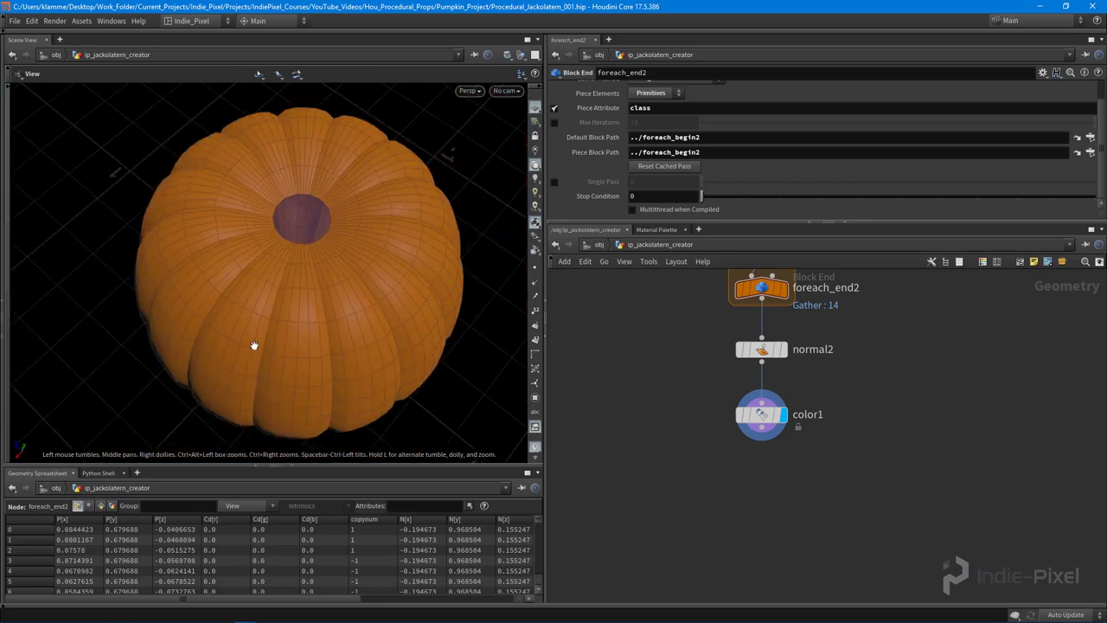
{"action": "left_click_drag", "start_coordinate": [275, 348], "coordinate": [298, 298]}
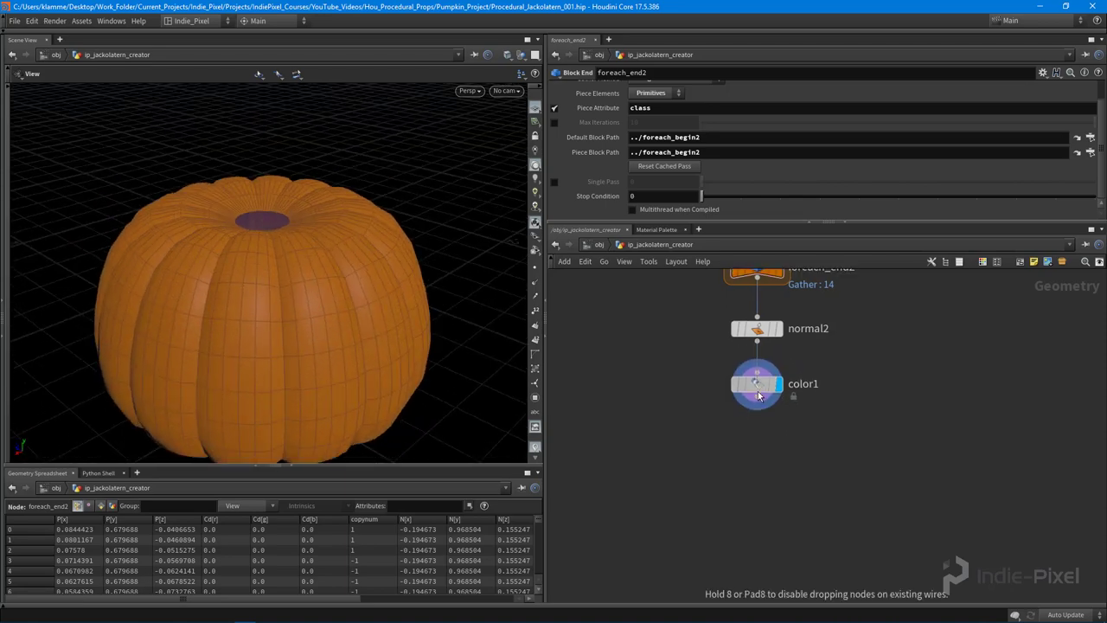
Step: Rename the color1 node as base_color
{"action": "double_click", "coordinate": [804, 390]}
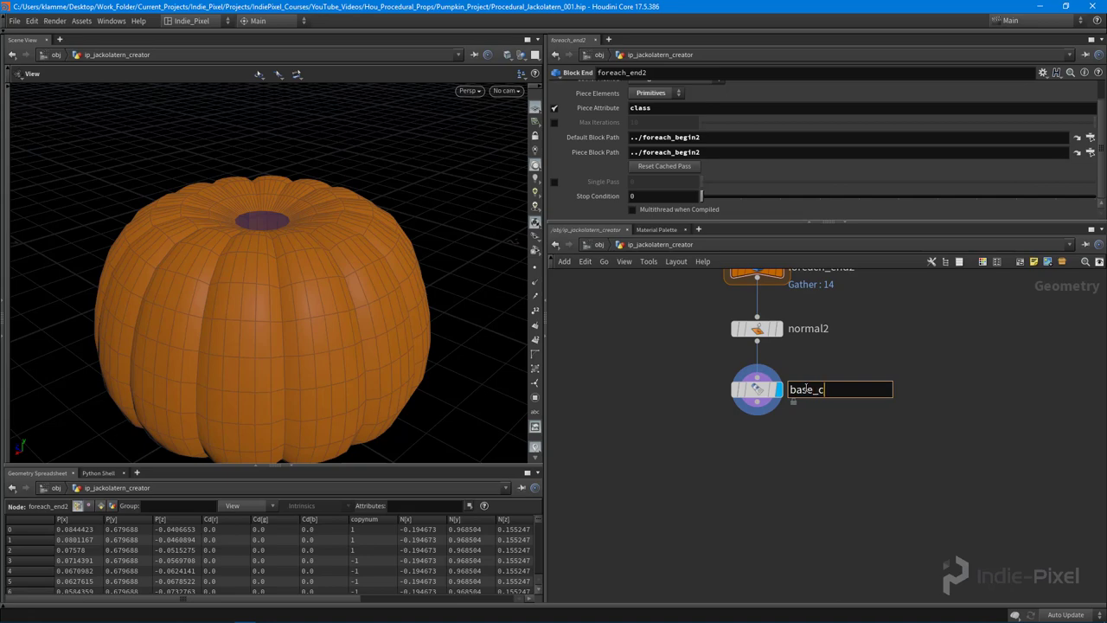
{"action": "type", "text": "base_color"}
{"action": "key", "text": "Return"}
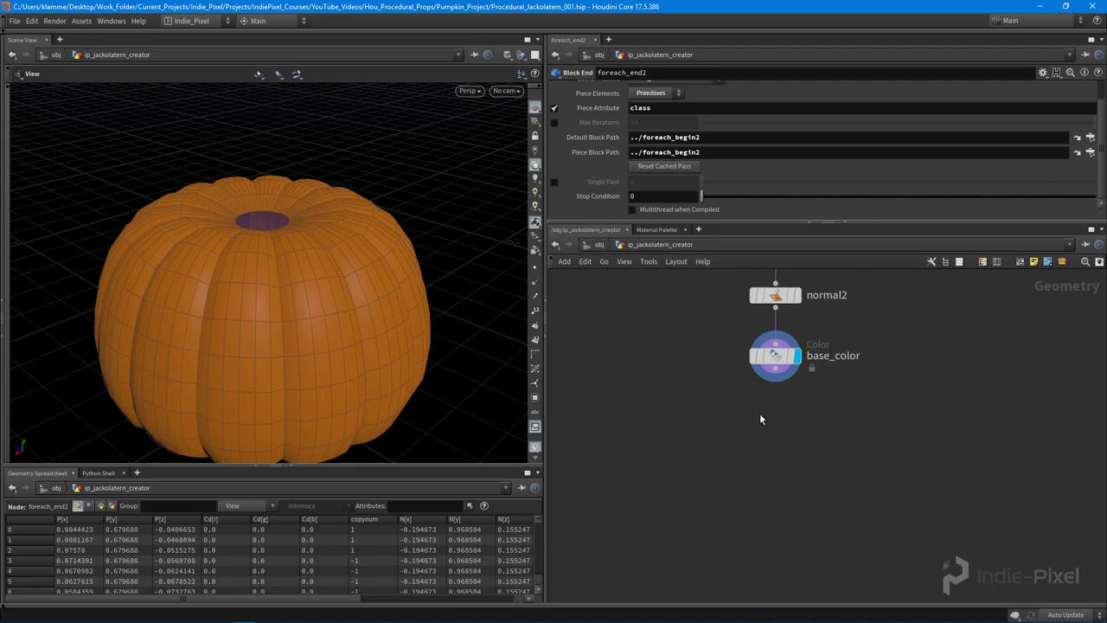
Step: Add a Group Create node below base_color, wired to its output, and make it the displayed node
{"action": "key", "text": "Tab"}
{"action": "type", "text": "grou"}
{"action": "key", "text": "Return"}
{"action": "left_click", "coordinate": [776, 432]}
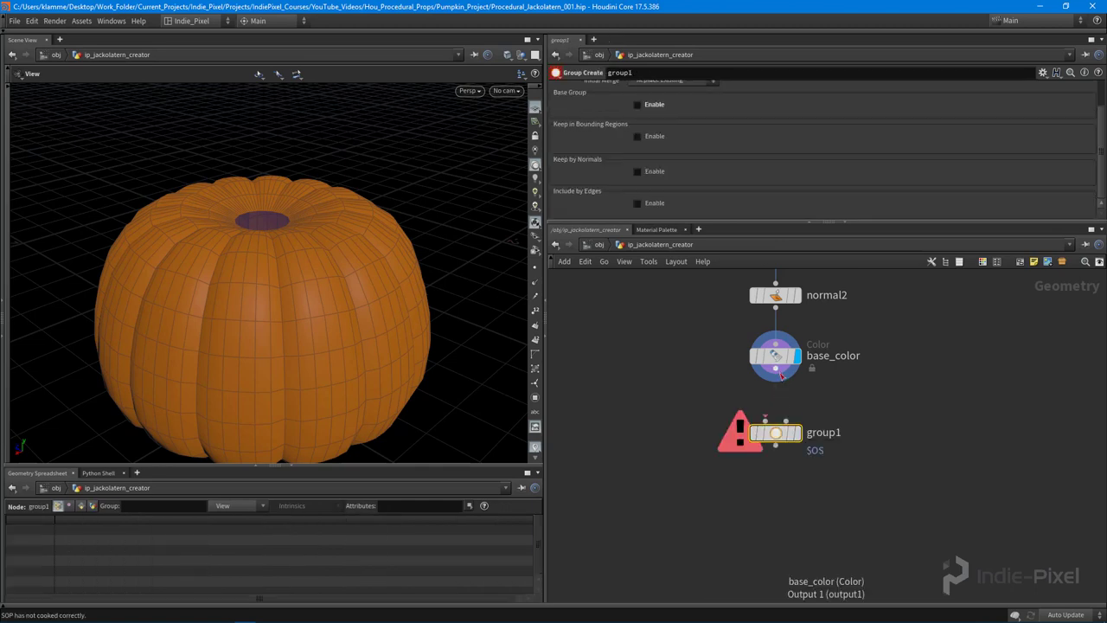
{"action": "left_click", "coordinate": [796, 432]}
{"action": "left_click_drag", "start_coordinate": [786, 433], "coordinate": [787, 407]}
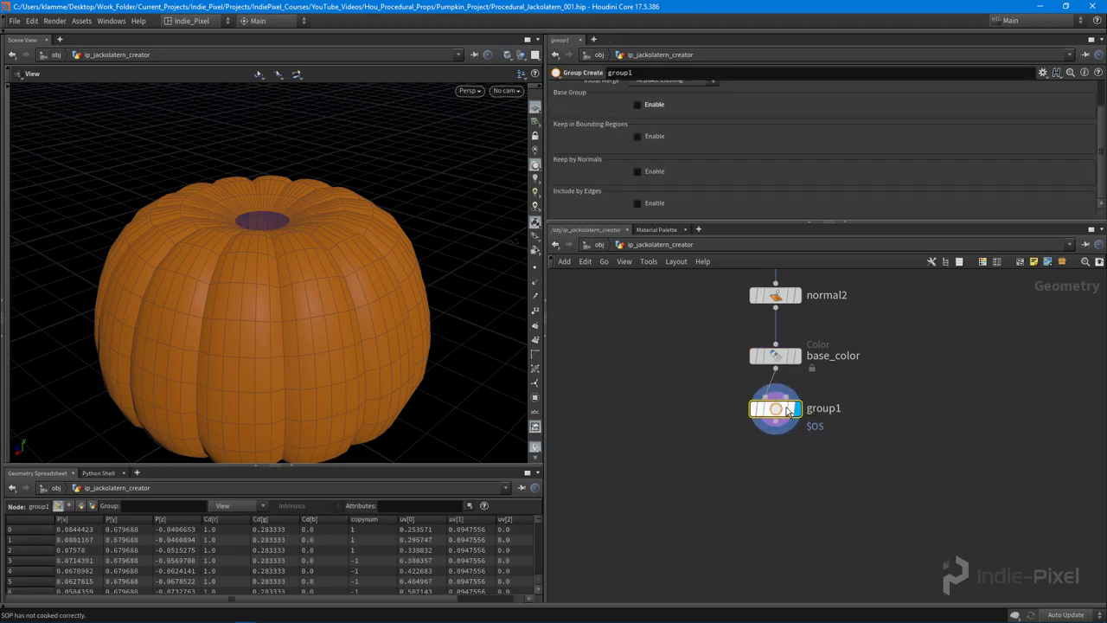
Step: Rename the new Group Create node as borders
{"action": "double_click", "coordinate": [835, 410]}
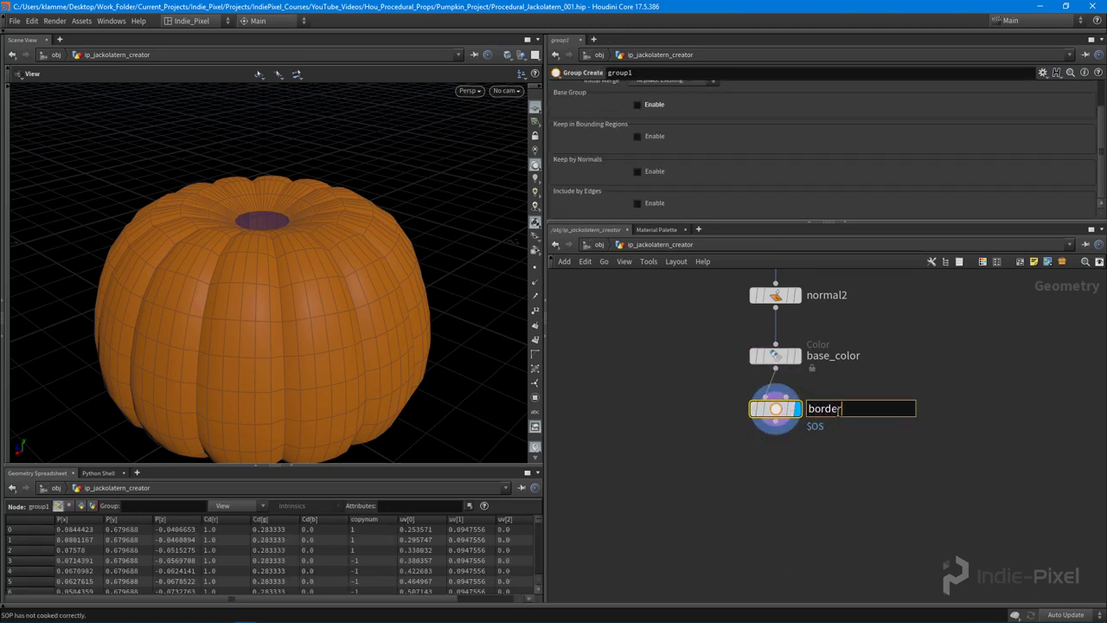
{"action": "type", "text": "borders"}
{"action": "key", "text": "Return"}
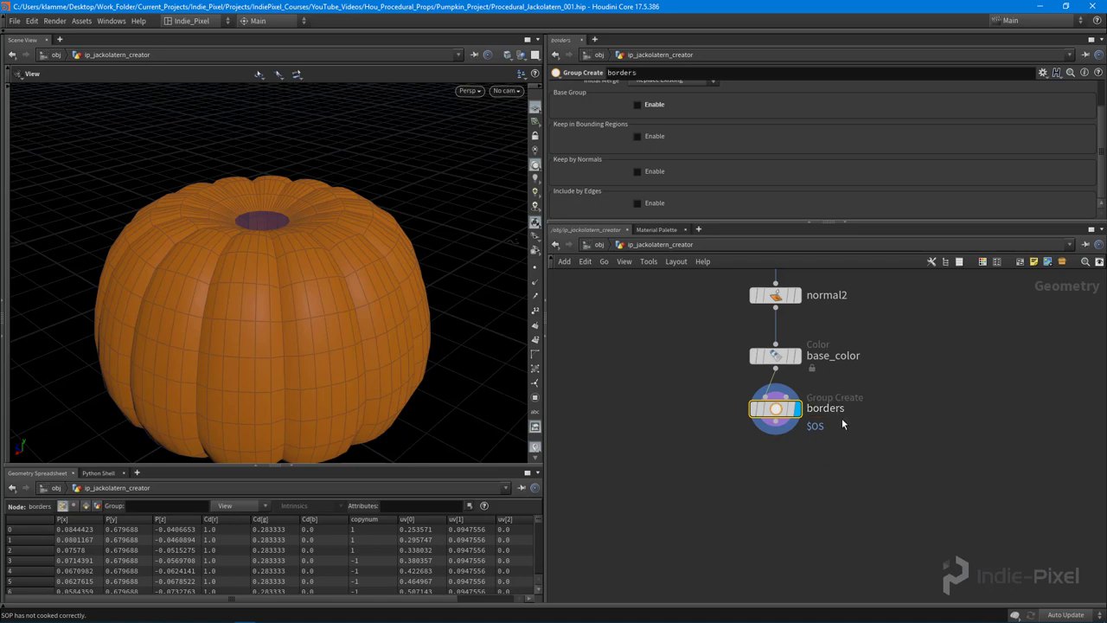
Step: Enlarge the parameter area and check the groups listed in the borders node's information window
{"action": "middle_click_drag", "start_coordinate": [837, 413], "coordinate": [840, 442]}
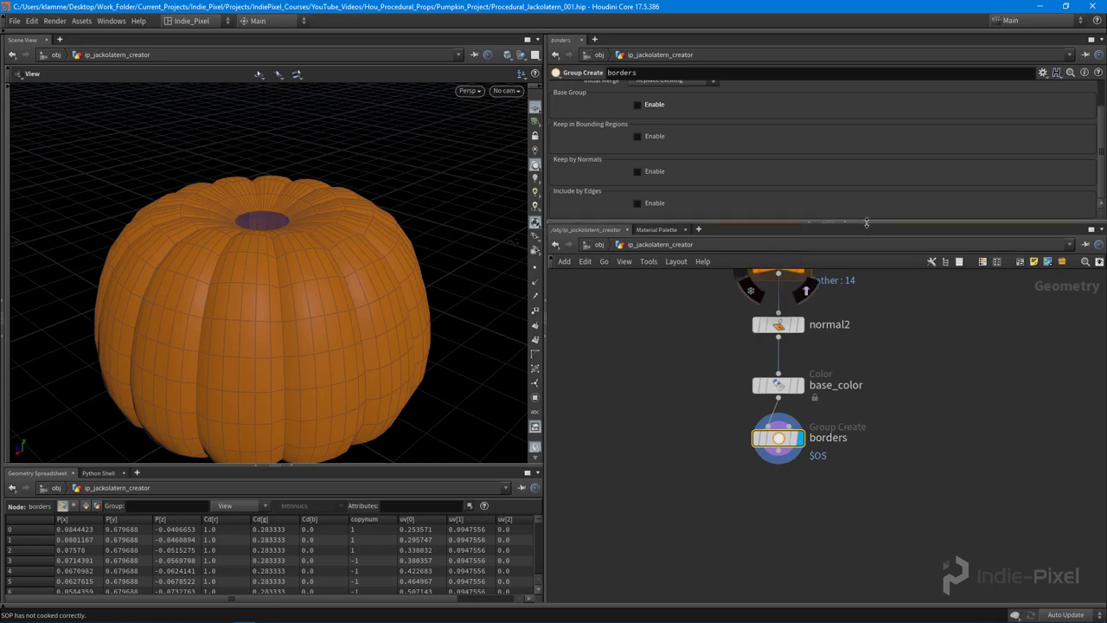
{"action": "left_click_drag", "start_coordinate": [868, 222], "coordinate": [867, 331]}
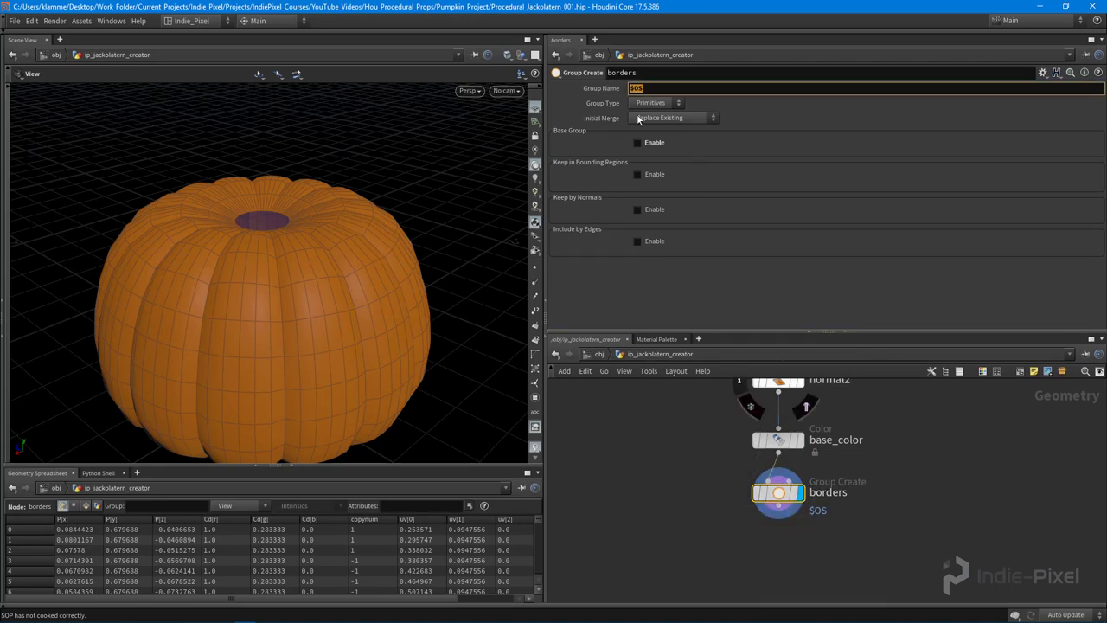
{"action": "left_click", "coordinate": [768, 501]}
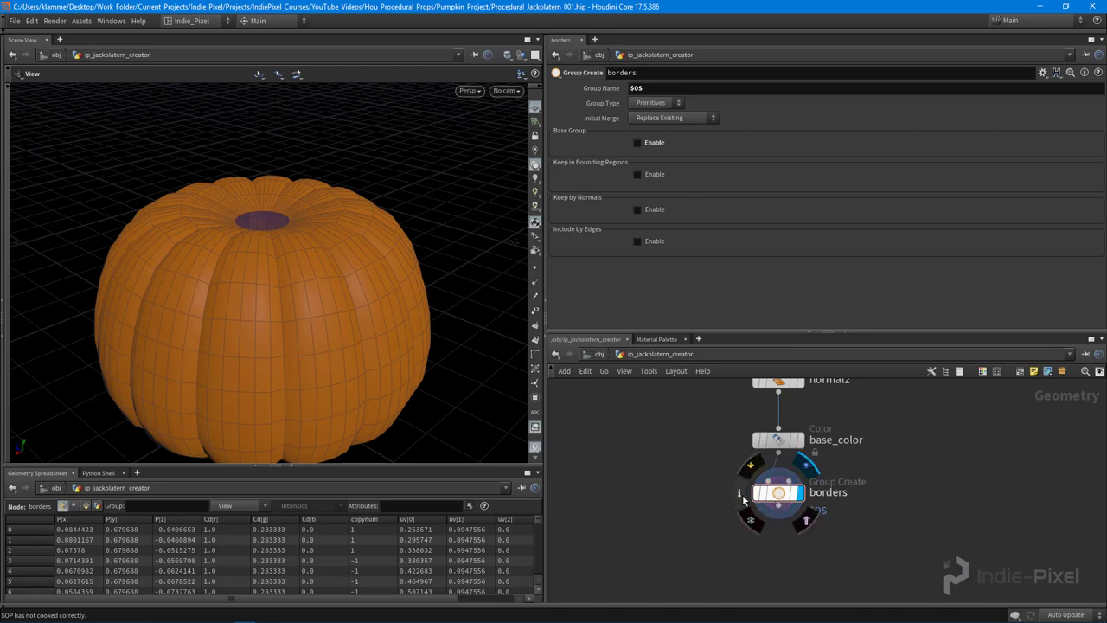
{"action": "left_click", "coordinate": [742, 494]}
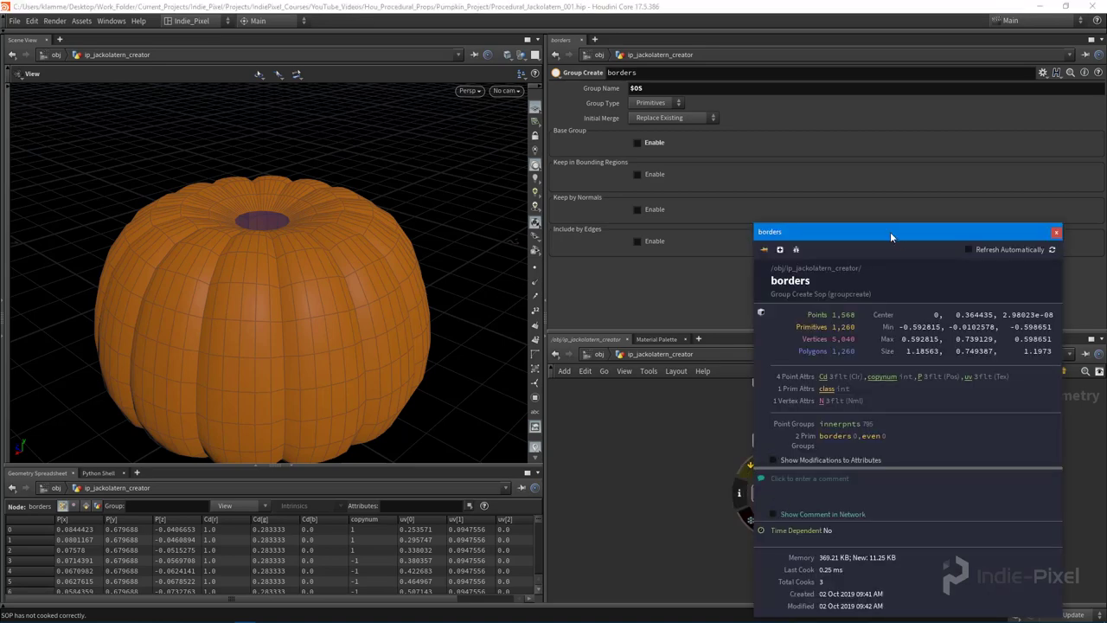
{"action": "left_click_drag", "start_coordinate": [886, 231], "coordinate": [582, 168]}
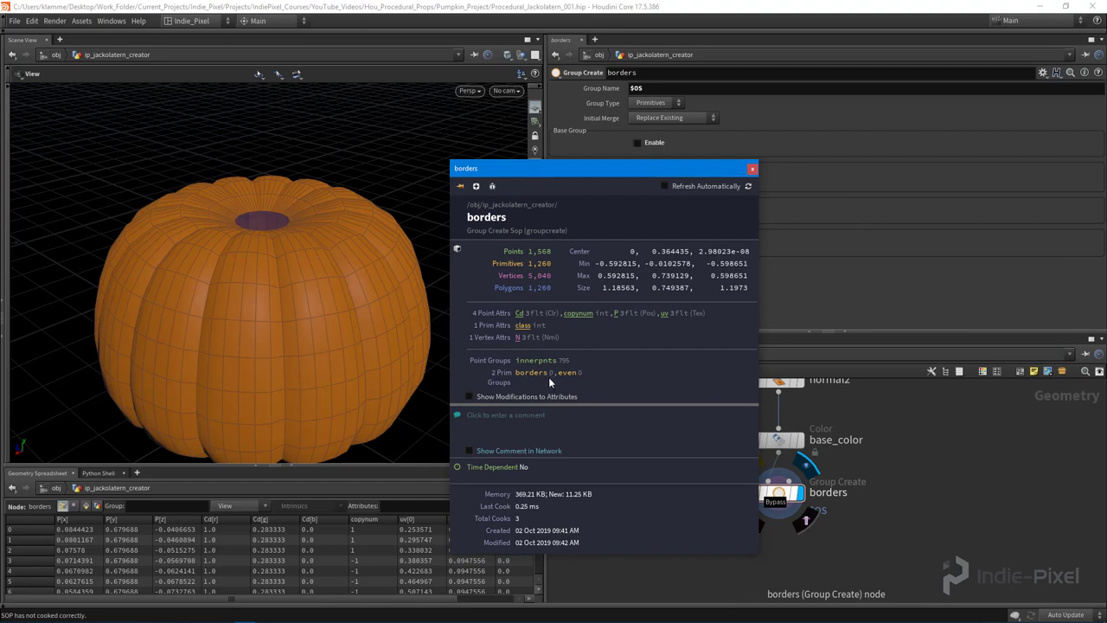
{"action": "left_click", "coordinate": [752, 168]}
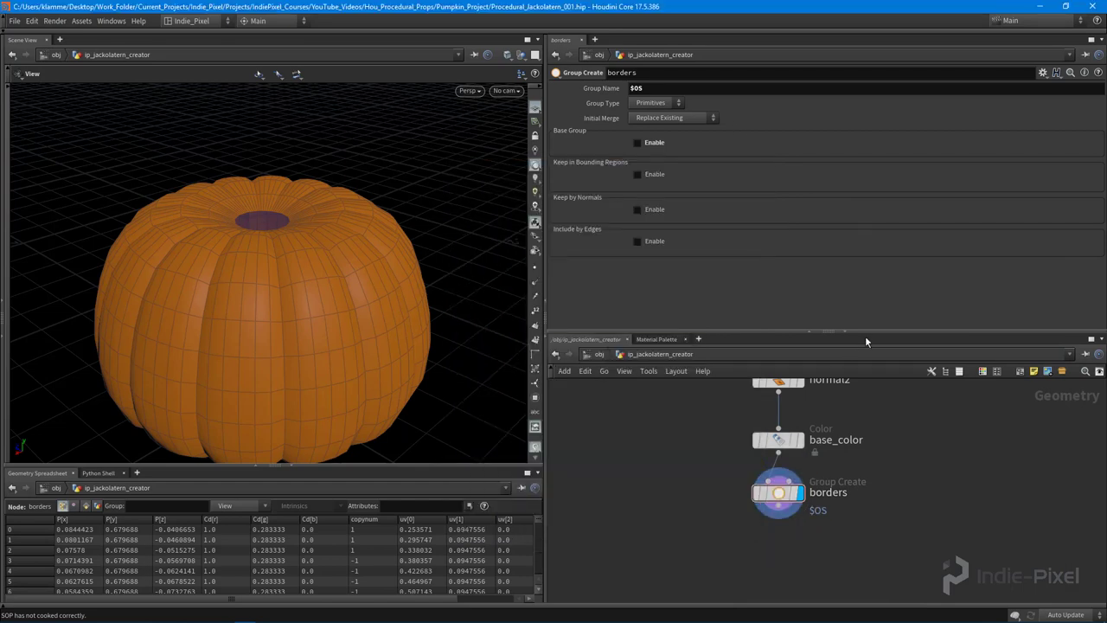
Step: Make borders a point group and enable Include by Edges with Unshared Edges
{"action": "left_click", "coordinate": [664, 117]}
{"action": "left_click", "coordinate": [656, 131]}
{"action": "left_click", "coordinate": [640, 241]}
{"action": "scroll", "coordinate": [662, 307], "scroll_direction": "down", "scroll_amount": 1}
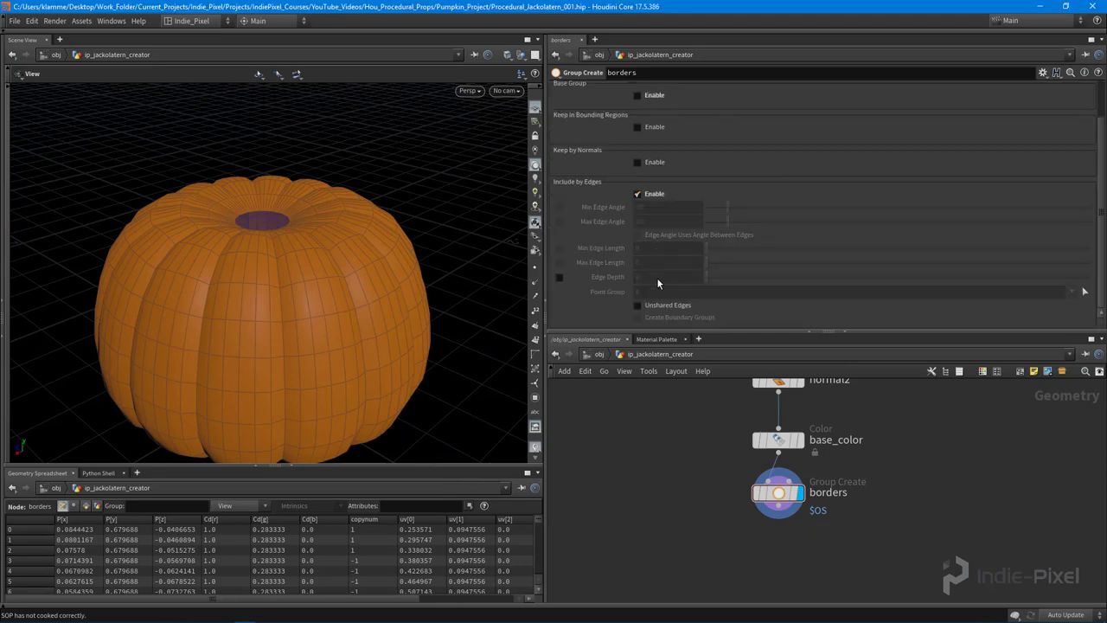
{"action": "left_click", "coordinate": [638, 305]}
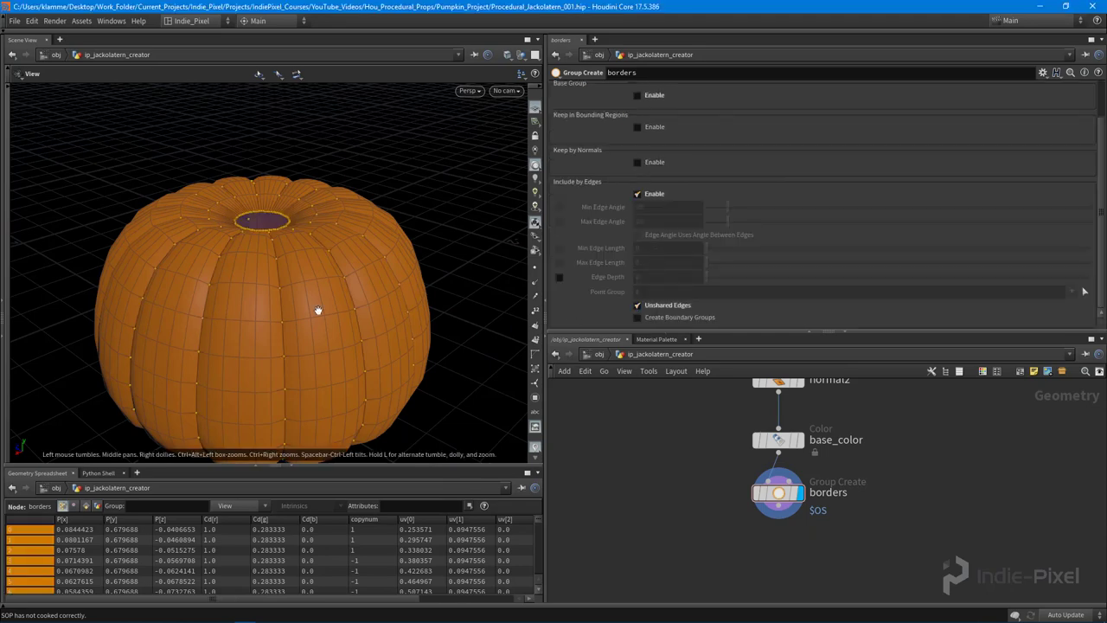
Step: Examine the border points highlighted along the pumpkin's rib seams from the top, bottom and side
{"action": "left_click_drag", "start_coordinate": [309, 277], "coordinate": [255, 127]}
{"action": "right_click_drag", "start_coordinate": [255, 127], "coordinate": [358, 187]}
{"action": "left_click_drag", "start_coordinate": [359, 188], "coordinate": [285, 125]}
{"action": "middle_click_drag", "start_coordinate": [285, 125], "coordinate": [275, 185]}
{"action": "right_click_drag", "start_coordinate": [261, 372], "coordinate": [155, 285]}
{"action": "left_click_drag", "start_coordinate": [285, 337], "coordinate": [280, 277]}
{"action": "middle_click_drag", "start_coordinate": [291, 393], "coordinate": [269, 257]}
{"action": "left_click_drag", "start_coordinate": [269, 257], "coordinate": [265, 228]}
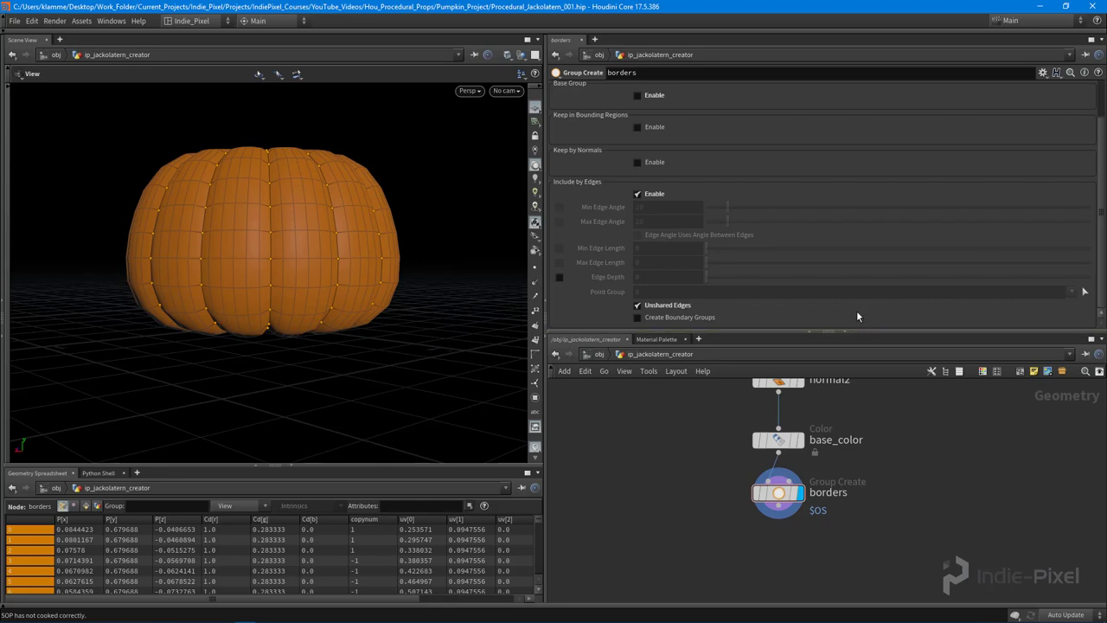
Step: Enlarge the network area, add a Color node after borders and make it the displayed node
{"action": "left_click_drag", "start_coordinate": [856, 330], "coordinate": [839, 142]}
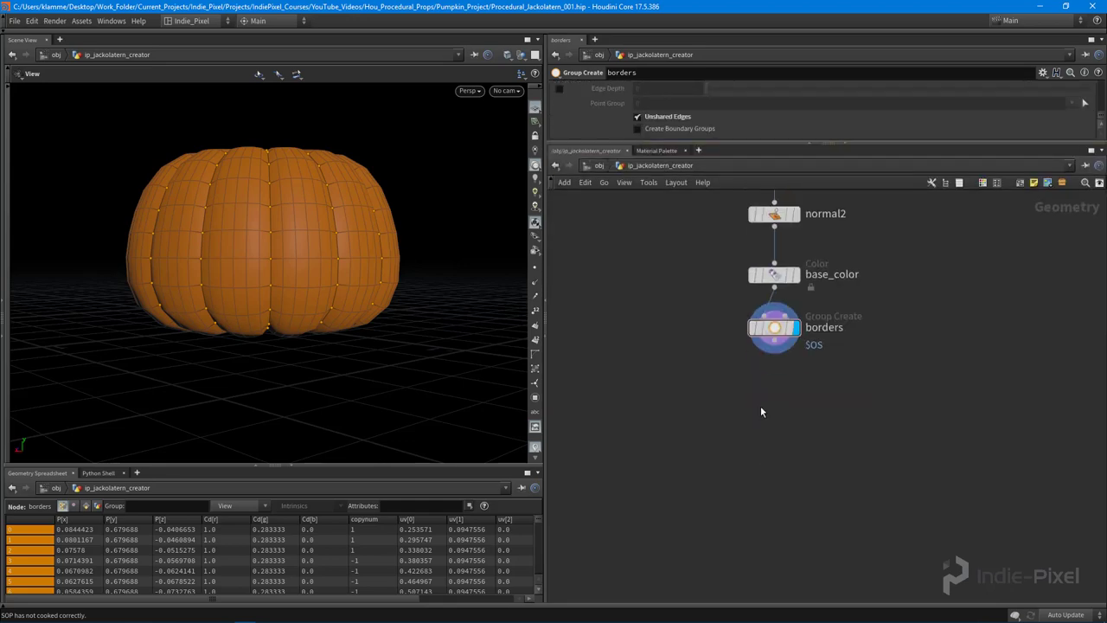
{"action": "key", "text": "Tab"}
{"action": "type", "text": "col"}
{"action": "key", "text": "Return"}
{"action": "left_click", "coordinate": [774, 393]}
{"action": "left_click", "coordinate": [795, 396]}
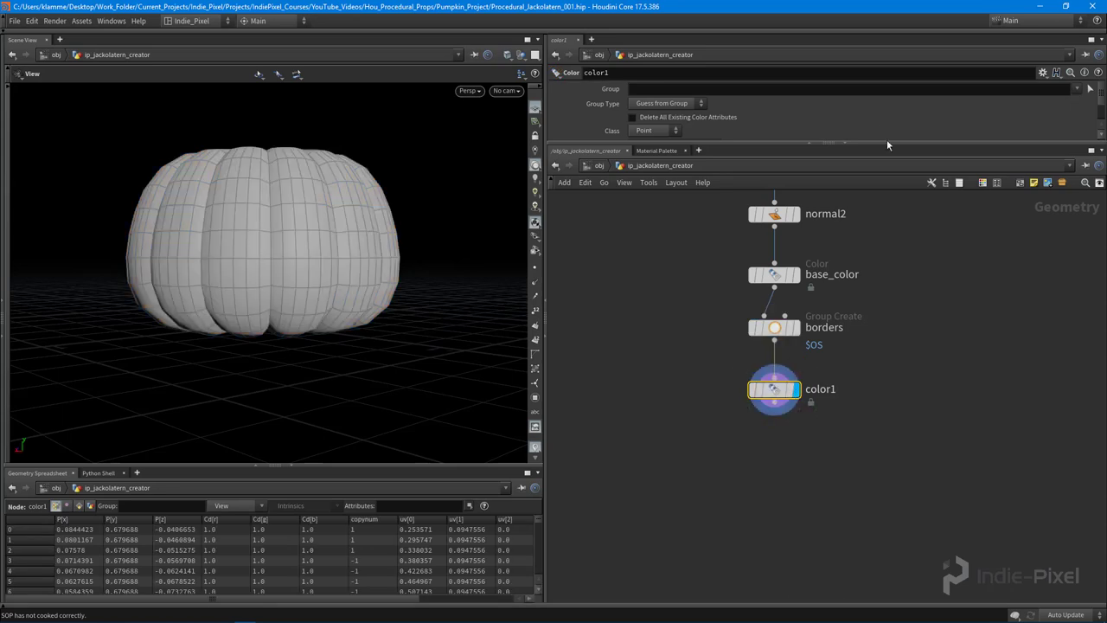
Step: Restrict the new Color node to the borders group
{"action": "left_click_drag", "start_coordinate": [877, 141], "coordinate": [877, 241]}
{"action": "left_click", "coordinate": [1086, 89]}
{"action": "left_click", "coordinate": [1008, 124]}
{"action": "left_click_drag", "start_coordinate": [260, 227], "coordinate": [301, 235]}
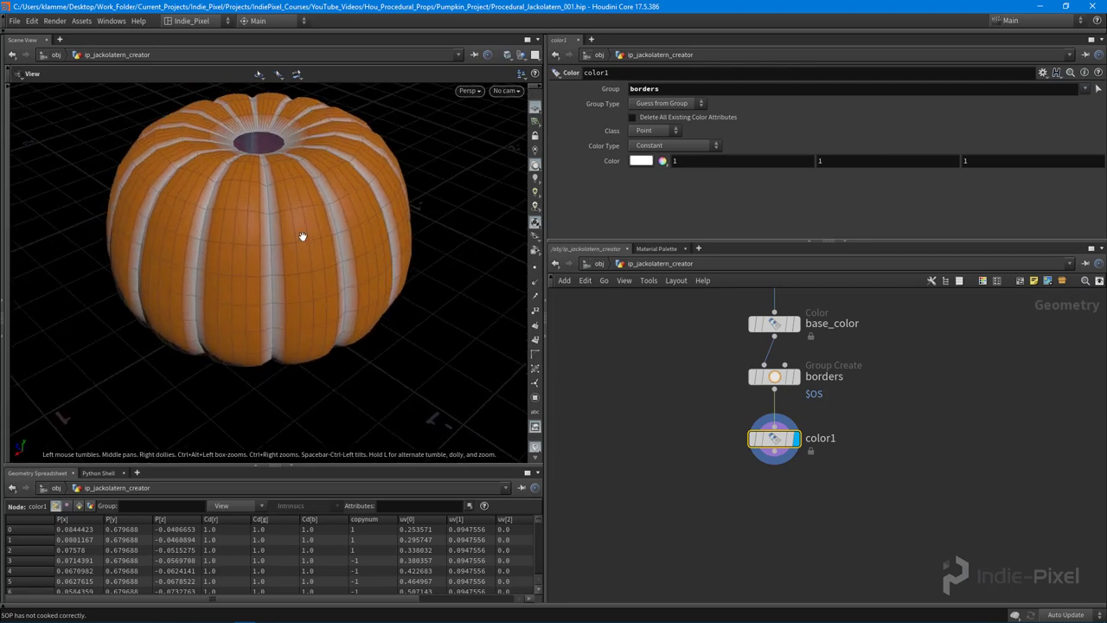
Step: Set the border color to a brownish red of 0.609, 0.242453, 0.160167, starting from a color sampled in the viewport
{"action": "left_click", "coordinate": [639, 161]}
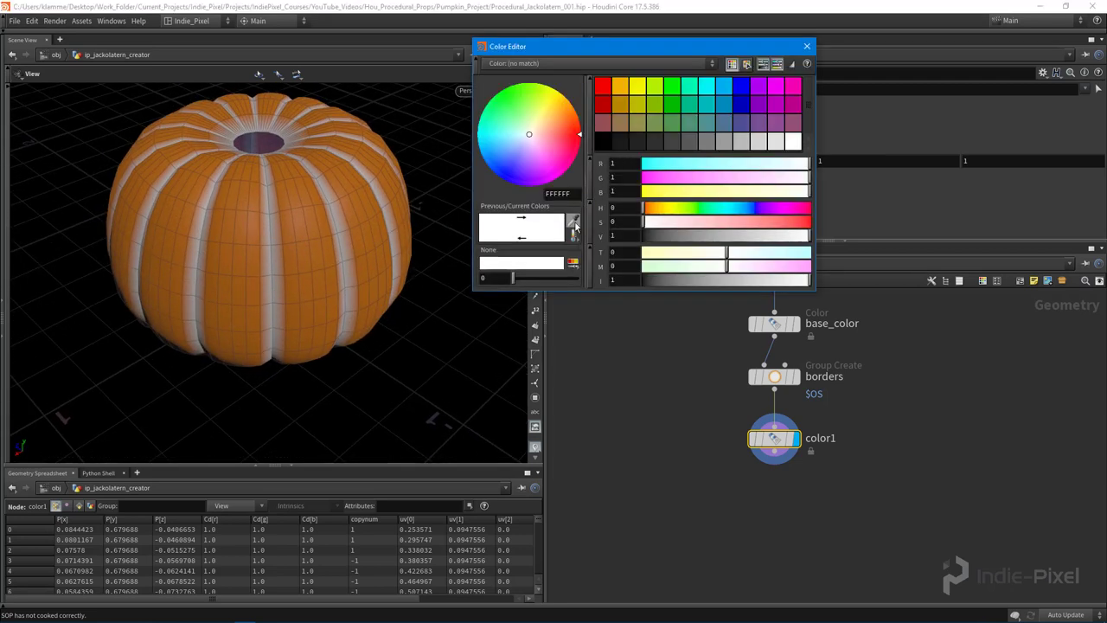
{"action": "left_click_drag", "start_coordinate": [573, 224], "coordinate": [289, 311]}
{"action": "left_click_drag", "start_coordinate": [799, 222], "coordinate": [755, 229]}
{"action": "left_click_drag", "start_coordinate": [650, 213], "coordinate": [648, 213]}
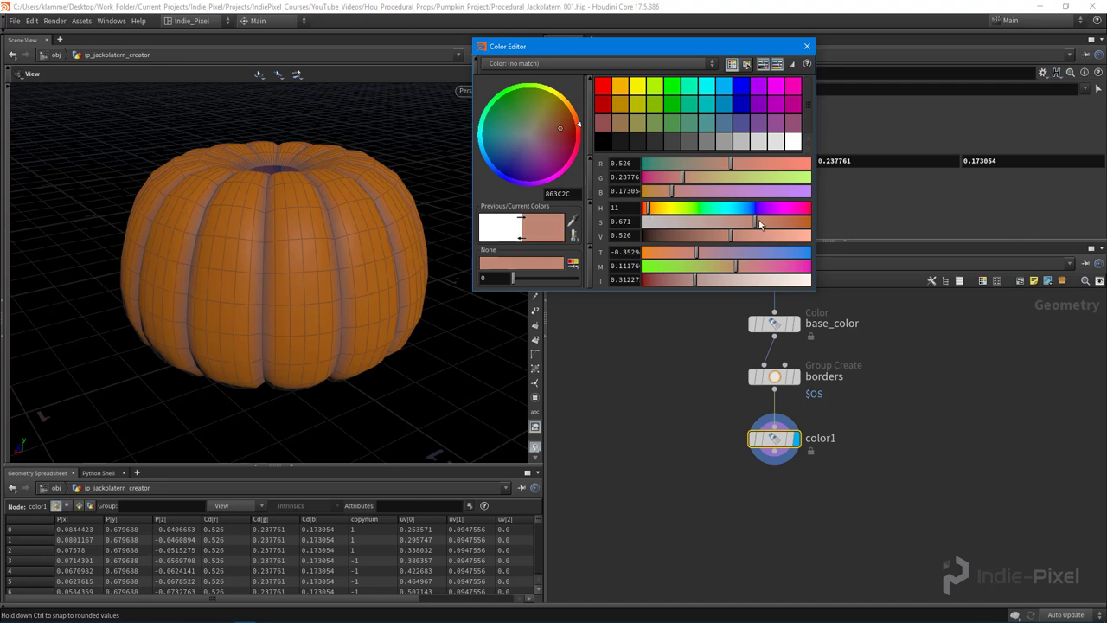
{"action": "left_click_drag", "start_coordinate": [759, 223], "coordinate": [744, 244]}
{"action": "left_click", "coordinate": [808, 46]}
Step: Hide the wireframe overlay so the pumpkin is displayed smooth shaded
{"action": "right_click_drag", "start_coordinate": [381, 217], "coordinate": [267, 228]}
{"action": "mouse_move", "coordinate": [267, 227]}
{"action": "left_mouse_down"}
{"action": "mouse_move", "coordinate": [279, 307]}
{"action": "mouse_move", "coordinate": [273, 206]}
{"action": "mouse_move", "coordinate": [321, 267]}
{"action": "mouse_move", "coordinate": [383, 282]}
{"action": "mouse_move", "coordinate": [230, 257]}
{"action": "mouse_move", "coordinate": [294, 270]}
{"action": "left_mouse_up"}
{"action": "key", "text": "shift+w"}
Step: Add a Fuse node after the border Color node and make it the displayed node
{"action": "key", "text": "Tab"}
{"action": "type", "text": "fuse"}
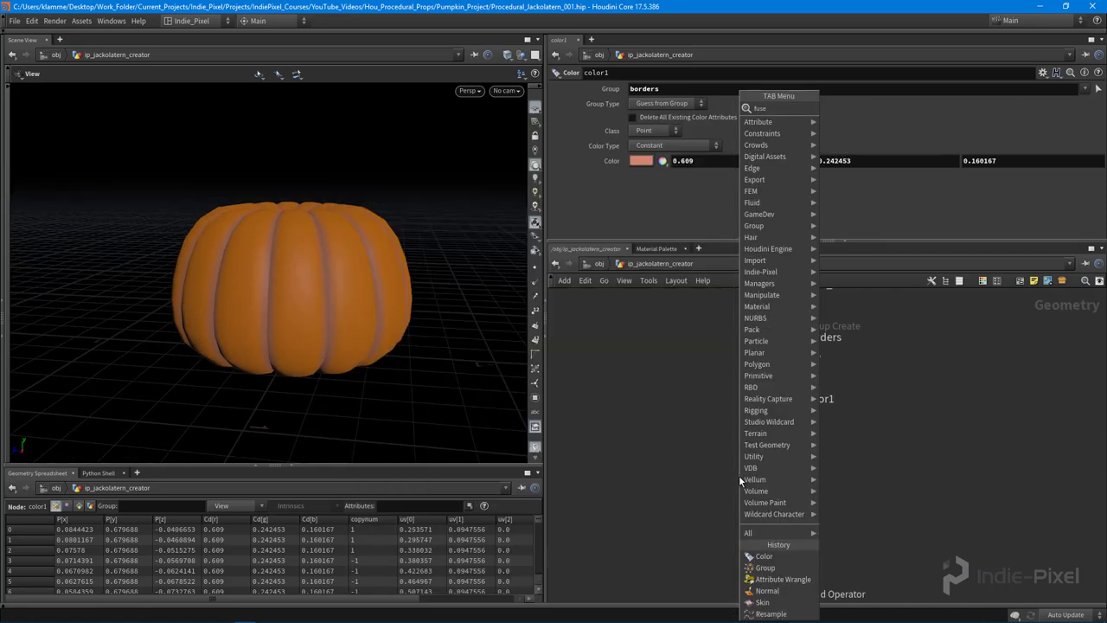
{"action": "key", "text": "Return"}
{"action": "left_click", "coordinate": [779, 469]}
{"action": "scroll", "coordinate": [779, 407], "scroll_direction": "up", "scroll_amount": 3}
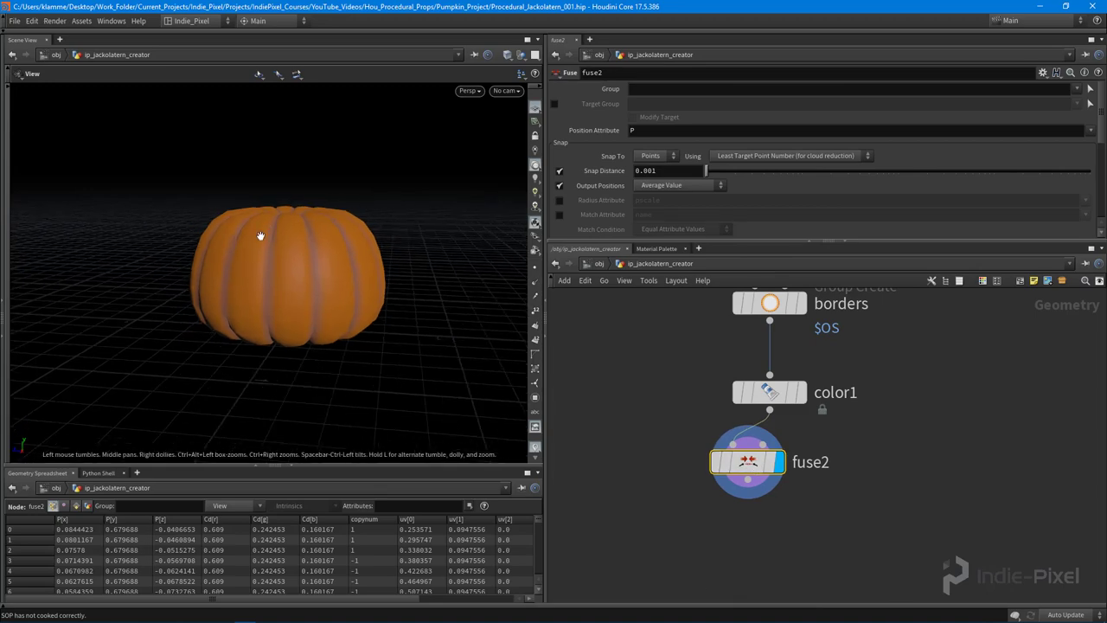
{"action": "left_click_drag", "start_coordinate": [262, 237], "coordinate": [364, 303]}
Step: Add an Attribute Blur node, connect the Fuse output to its first input and display its result
{"action": "middle_click_drag", "start_coordinate": [752, 544], "coordinate": [748, 519]}
{"action": "key", "text": "Tab"}
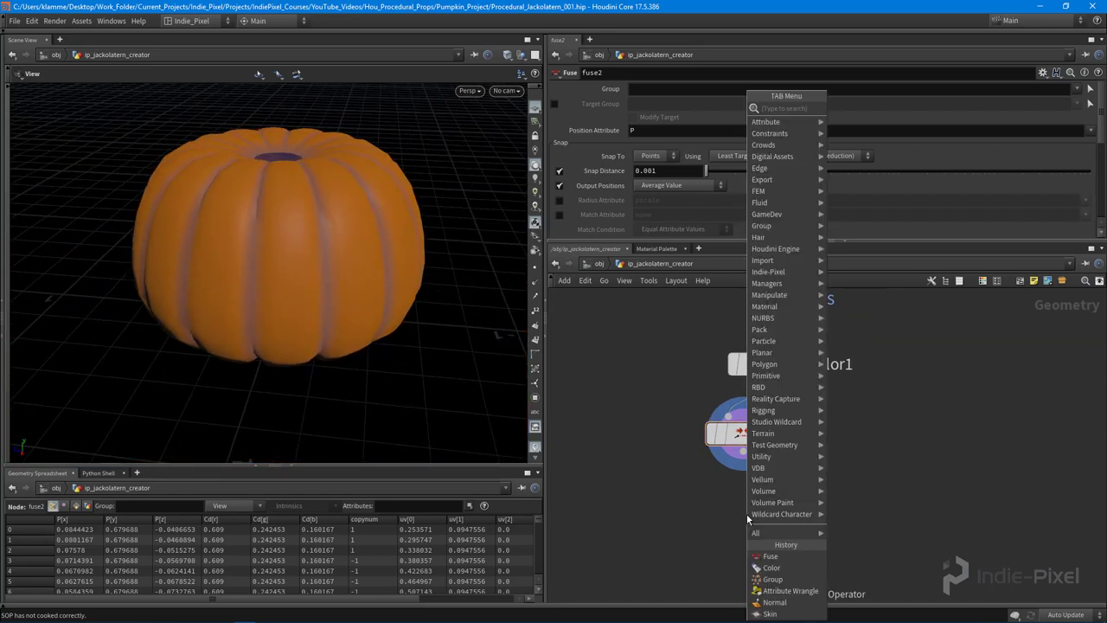
{"action": "type", "text": "attri"}
{"action": "key", "text": "Return"}
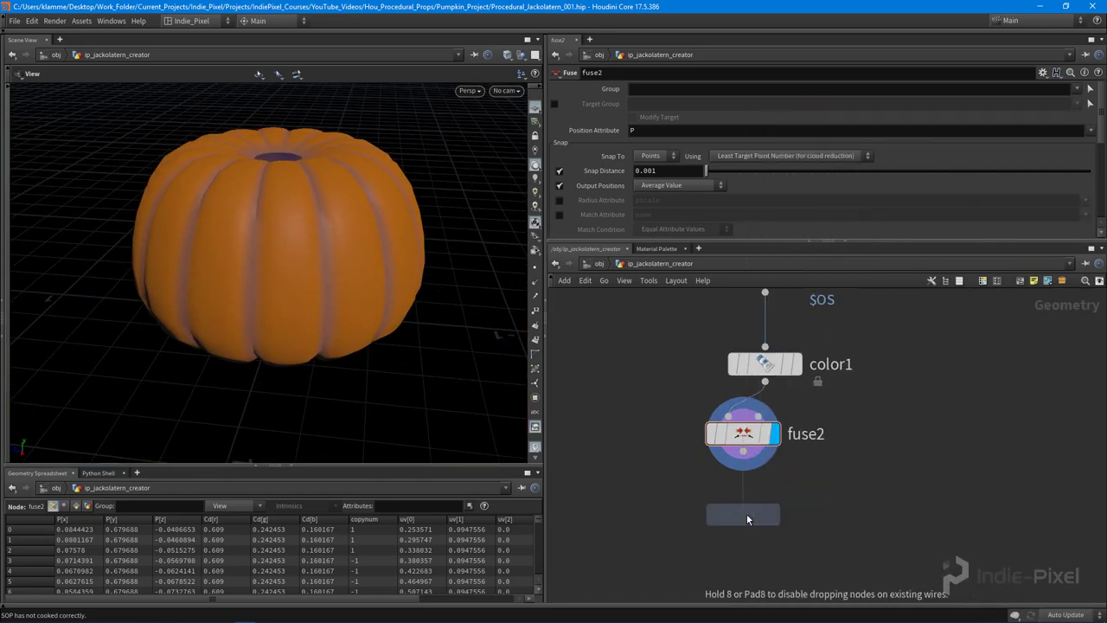
{"action": "left_click", "coordinate": [746, 513]}
{"action": "left_click_drag", "start_coordinate": [743, 451], "coordinate": [735, 498]}
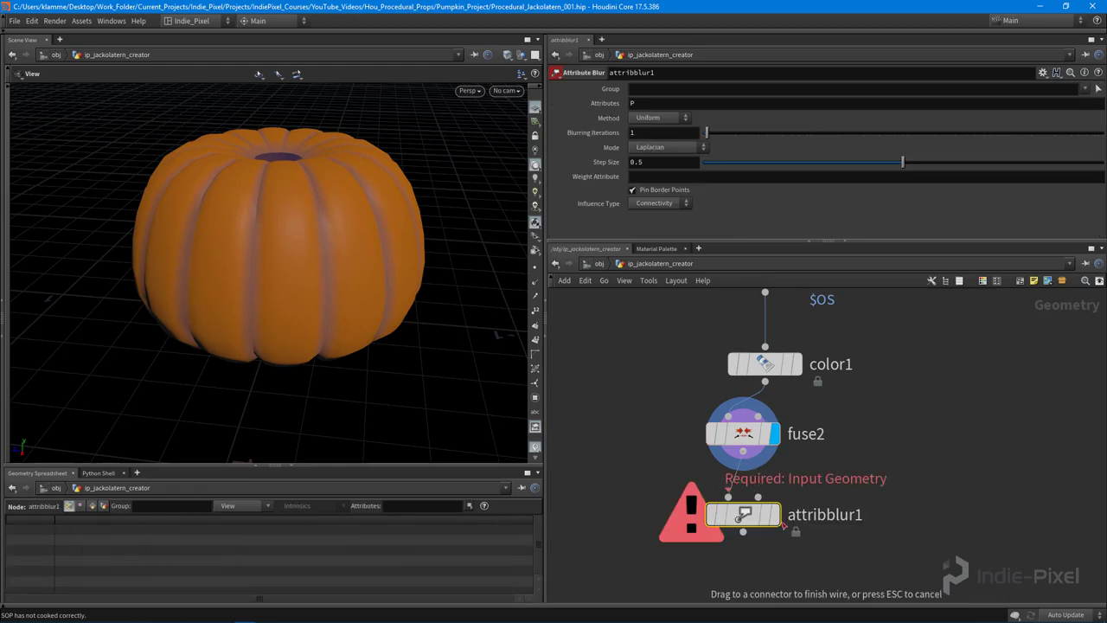
{"action": "left_click", "coordinate": [728, 497]}
{"action": "left_click", "coordinate": [775, 515]}
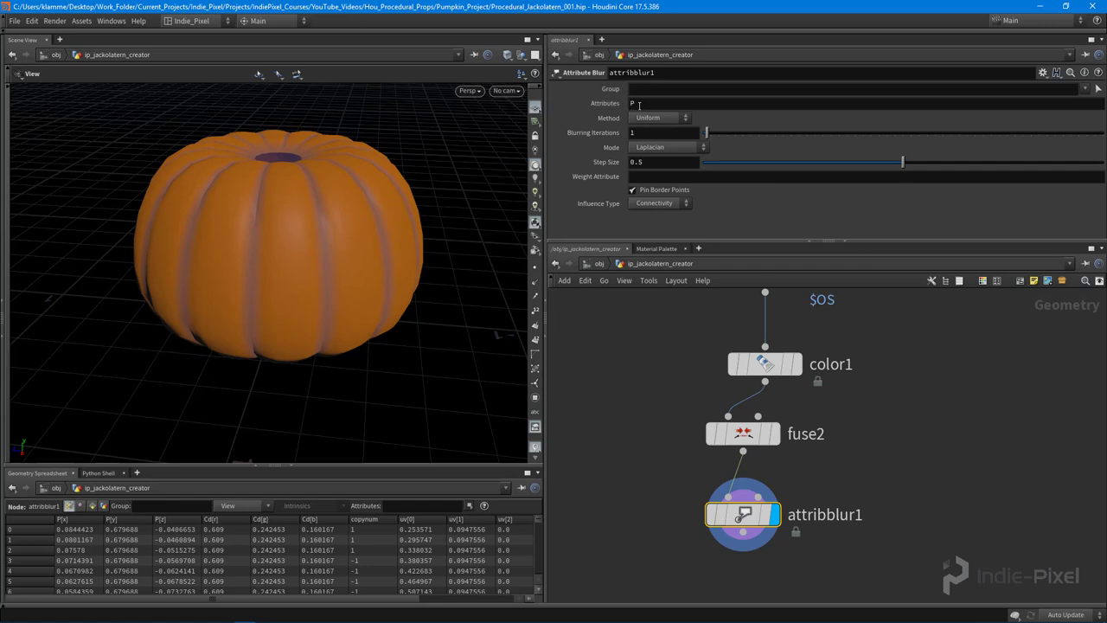
Step: Show the wireframe overlay and set the Attribute Blur node's attribute to Cd
{"action": "left_click_drag", "start_coordinate": [287, 182], "coordinate": [291, 150]}
{"action": "left_click_drag", "start_coordinate": [278, 320], "coordinate": [178, 315]}
{"action": "mouse_move", "coordinate": [265, 249]}
{"action": "left_mouse_down"}
{"action": "mouse_move", "coordinate": [271, 383]}
{"action": "mouse_move", "coordinate": [248, 279]}
{"action": "mouse_move", "coordinate": [485, 153]}
{"action": "left_mouse_up"}
{"action": "key", "text": "shift+w"}
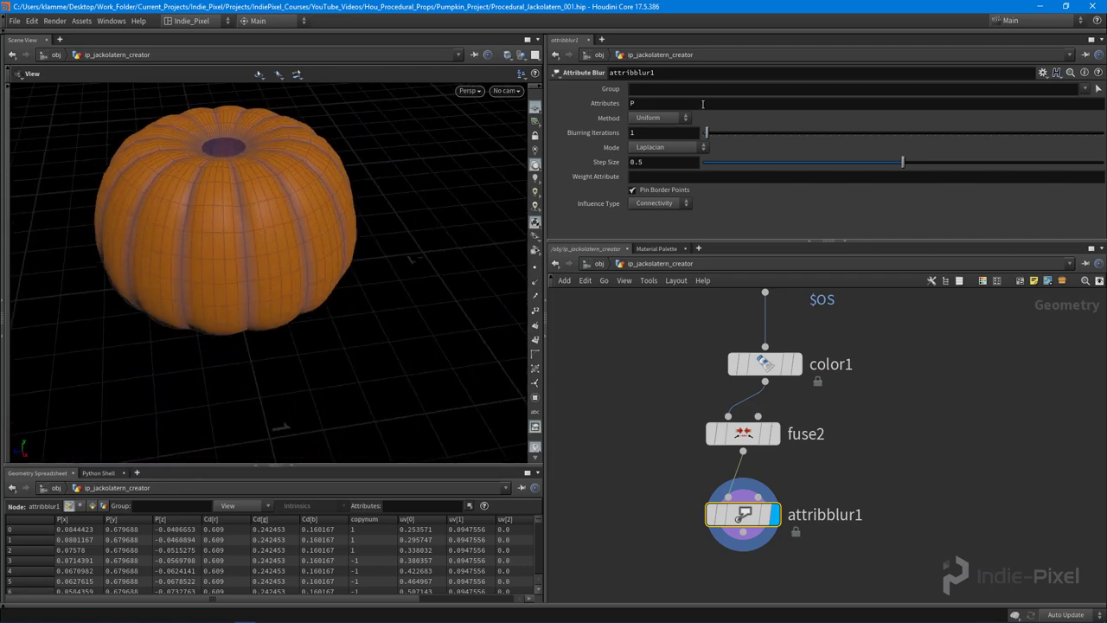
{"action": "left_click", "coordinate": [700, 103]}
{"action": "key", "text": "Return"}
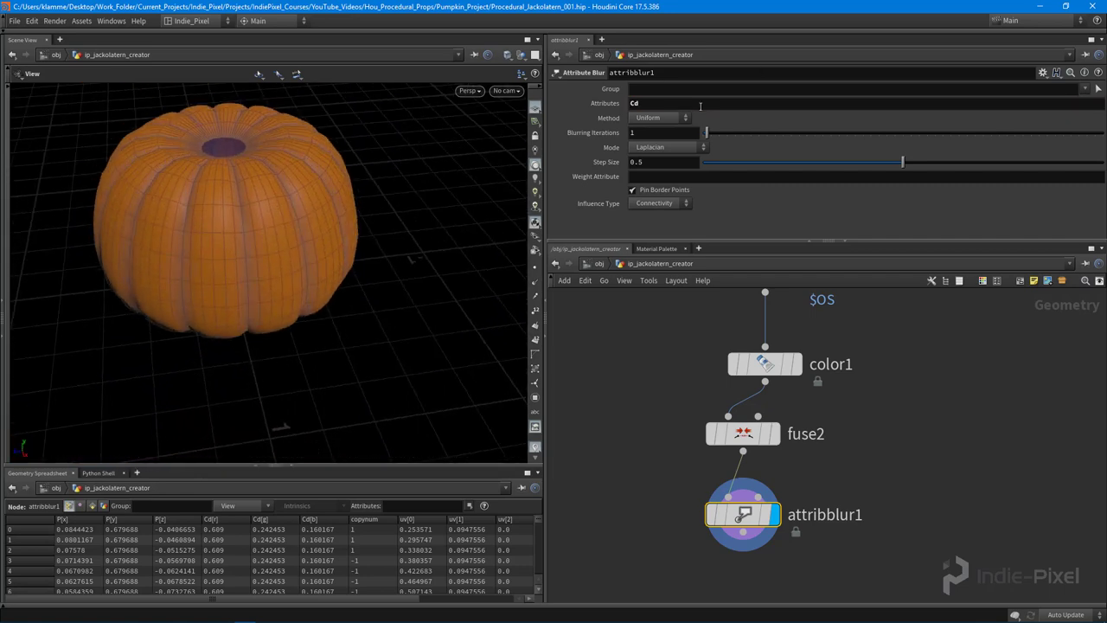
Step: Turn the wireframe overlay off again and inspect the blurred seam colors on the pumpkin
{"action": "right_click_drag", "start_coordinate": [365, 210], "coordinate": [374, 209]}
{"action": "key", "text": "shift+w"}
{"action": "mouse_move", "coordinate": [375, 208]}
{"action": "left_mouse_down"}
{"action": "mouse_move", "coordinate": [262, 217]}
{"action": "mouse_move", "coordinate": [363, 254]}
{"action": "mouse_move", "coordinate": [314, 247]}
{"action": "mouse_move", "coordinate": [359, 212]}
{"action": "left_mouse_up"}
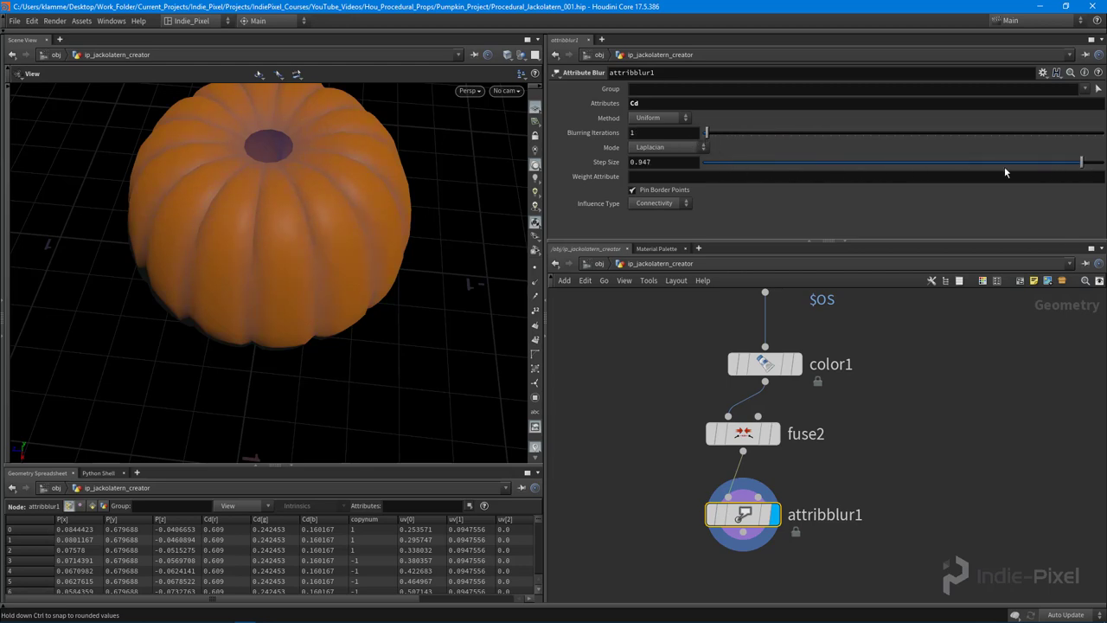
Step: Lower the Attribute Blur step size to 0.196 and add P to its Cd attribute so positions are blurred too
{"action": "left_click_drag", "start_coordinate": [782, 172], "coordinate": [782, 170]}
{"action": "left_click_drag", "start_coordinate": [286, 229], "coordinate": [267, 168]}
{"action": "left_click", "coordinate": [704, 103]}
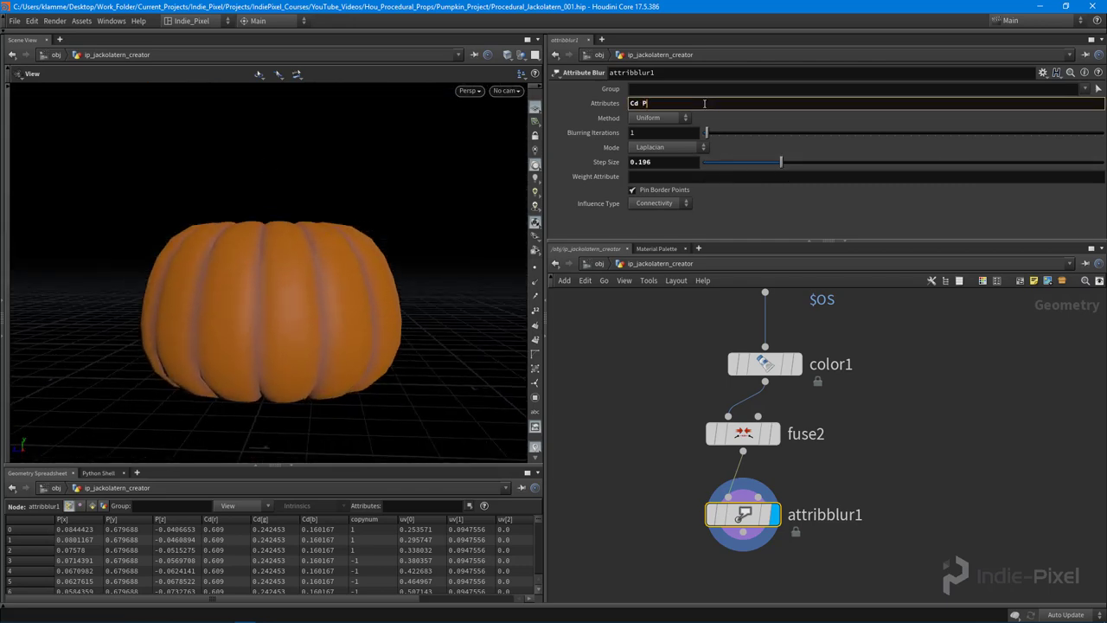
{"action": "key", "text": "Return"}
{"action": "left_click_drag", "start_coordinate": [331, 250], "coordinate": [289, 276]}
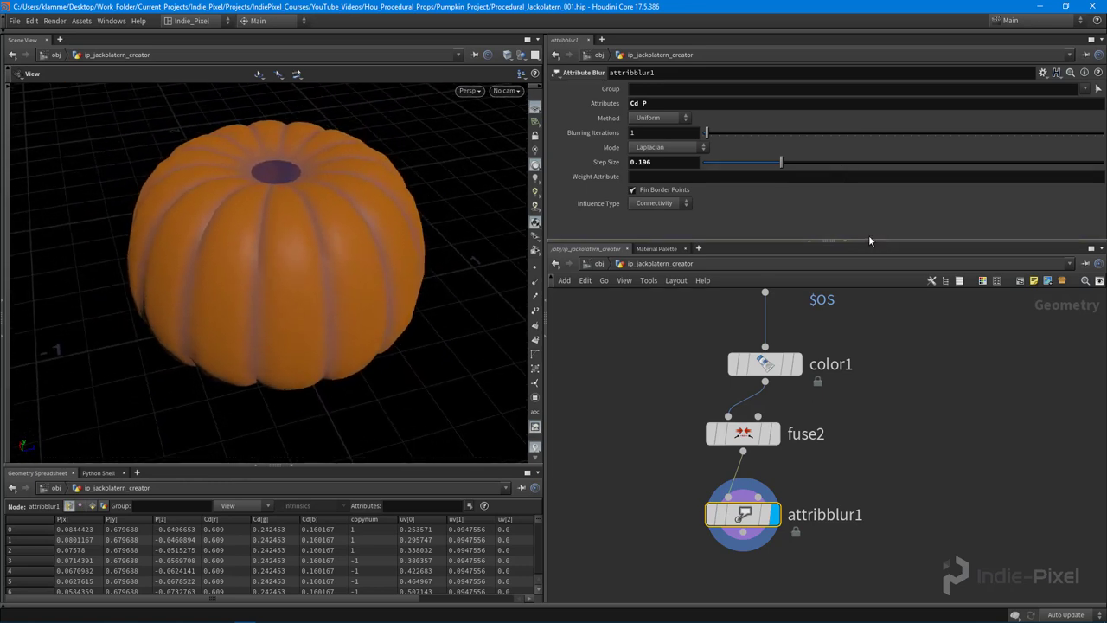
Step: Enlarge the network area and align the Fuse and Attribute Blur nodes beneath the Color node
{"action": "left_click_drag", "start_coordinate": [868, 241], "coordinate": [867, 142]}
{"action": "middle_click_drag", "start_coordinate": [907, 373], "coordinate": [899, 328]}
{"action": "left_click_drag", "start_coordinate": [680, 499], "coordinate": [747, 344]}
{"action": "left_click", "coordinate": [939, 411]}
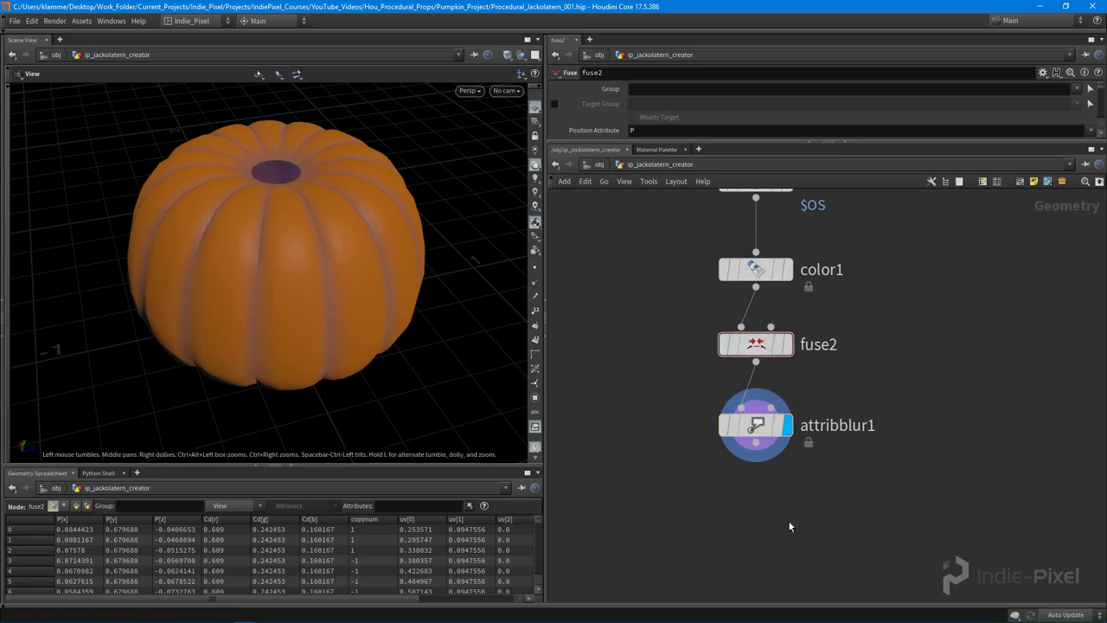
Step: Add a PolyFill node below Attribute Blur, wire the blur output into it and display its result
{"action": "middle_click_drag", "start_coordinate": [788, 527], "coordinate": [783, 483]}
{"action": "key", "text": "Tab"}
{"action": "type", "text": "pol"}
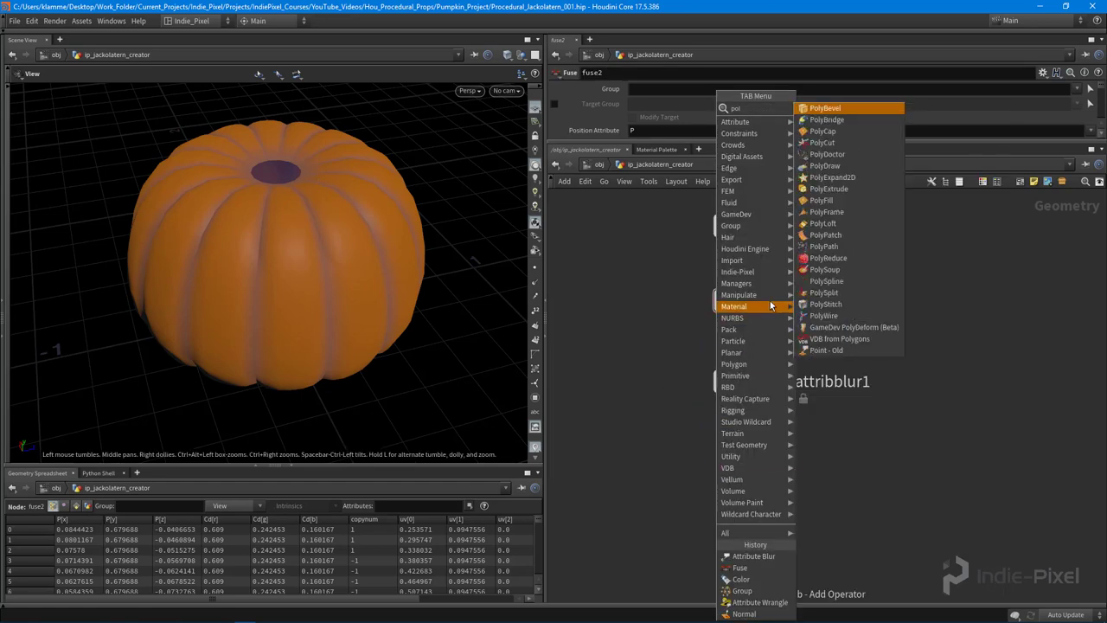
{"action": "key", "text": "Escape"}
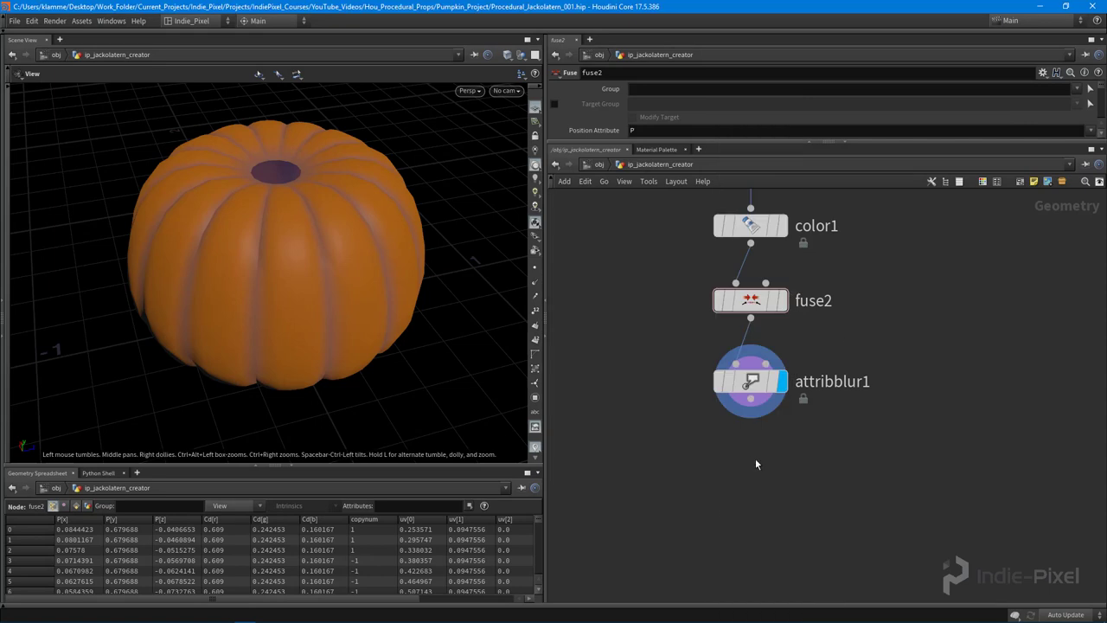
{"action": "left_click", "coordinate": [749, 465]}
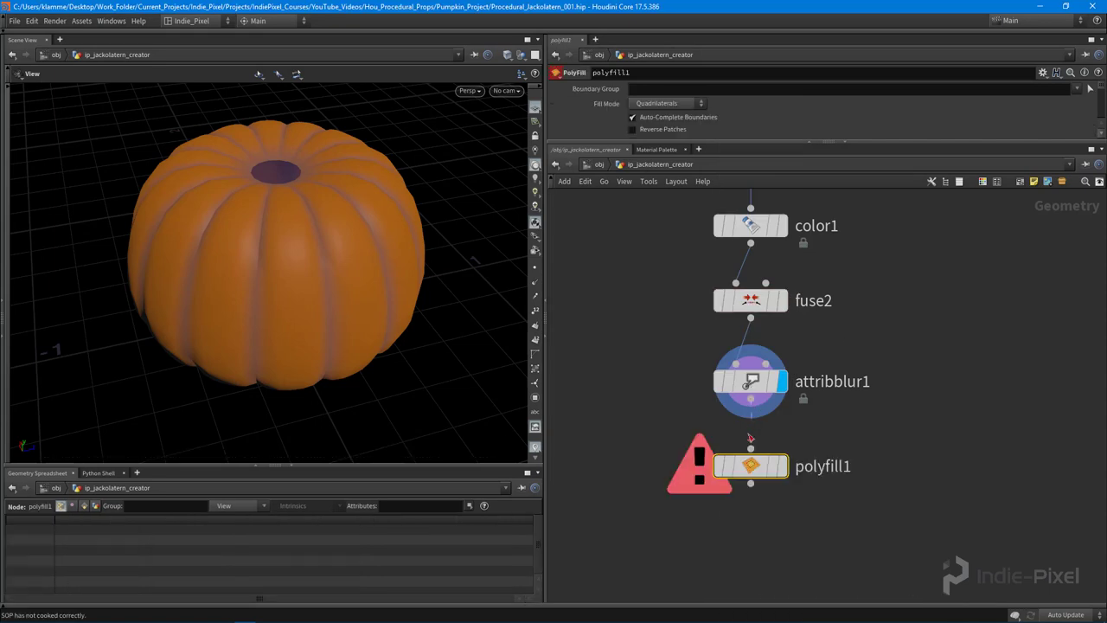
{"action": "left_click_drag", "start_coordinate": [757, 439], "coordinate": [759, 445]}
{"action": "left_click", "coordinate": [861, 418]}
{"action": "key", "text": "ctrl+z"}
{"action": "left_click", "coordinate": [782, 466]}
Step: Examine the filled pumpkin's UV layout in the UV view and return to the perspective view
{"action": "right_click_drag", "start_coordinate": [220, 155], "coordinate": [216, 154]}
{"action": "left_click_drag", "start_coordinate": [217, 154], "coordinate": [302, 297]}
{"action": "key", "text": "space+5"}
{"action": "right_click_drag", "start_coordinate": [355, 255], "coordinate": [274, 268]}
{"action": "middle_click_drag", "start_coordinate": [511, 269], "coordinate": [287, 262]}
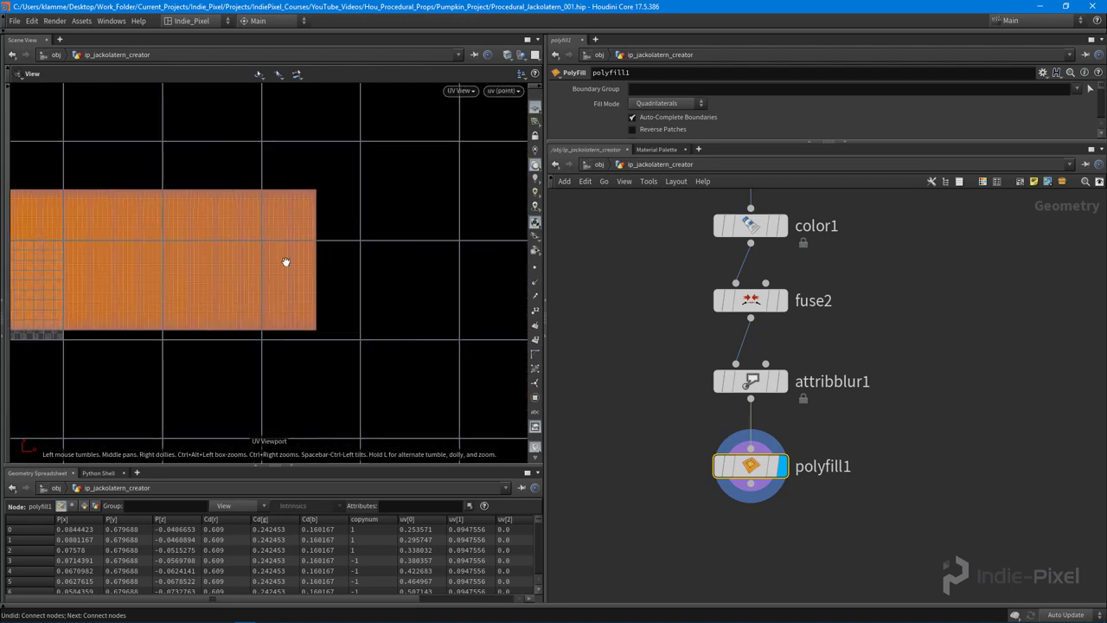
{"action": "right_click_drag", "start_coordinate": [287, 262], "coordinate": [262, 270]}
{"action": "middle_click_drag", "start_coordinate": [263, 271], "coordinate": [356, 261]}
{"action": "right_click_drag", "start_coordinate": [342, 258], "coordinate": [208, 241]}
{"action": "key", "text": "space+1"}
{"action": "middle_click_drag", "start_coordinate": [282, 237], "coordinate": [266, 259]}
Step: Add a GameDev UV Visualize node, connect the PolyFill output to it and make it the displayed node
{"action": "middle_click_drag", "start_coordinate": [1004, 539], "coordinate": [883, 421]}
{"action": "key", "text": "Tab"}
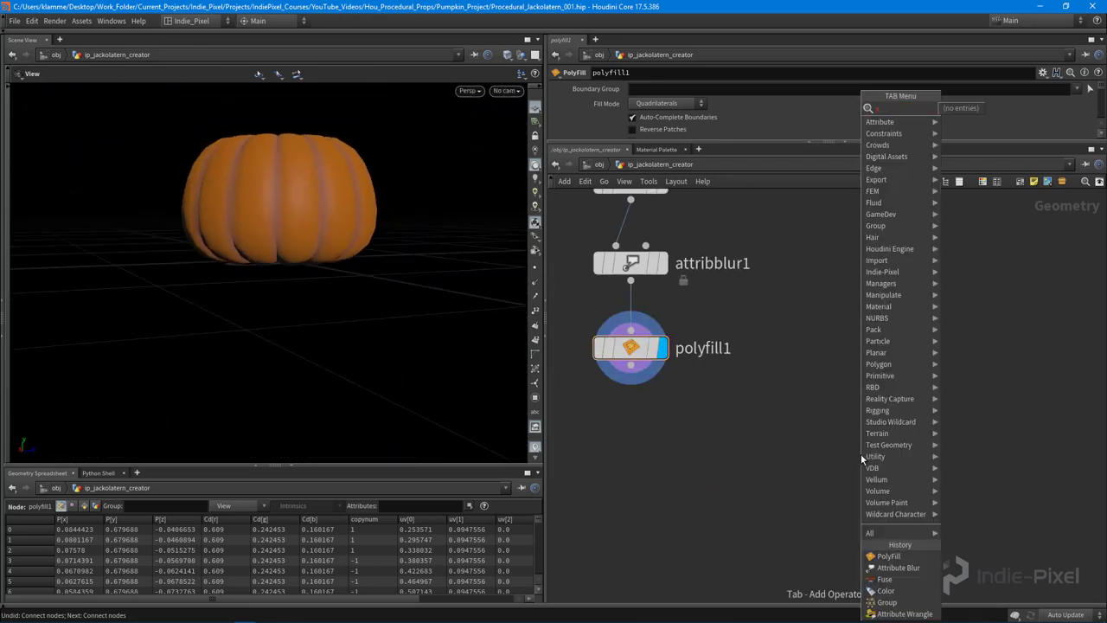
{"action": "key", "text": "Escape"}
{"action": "key", "text": "Tab"}
{"action": "type", "text": "uv"}
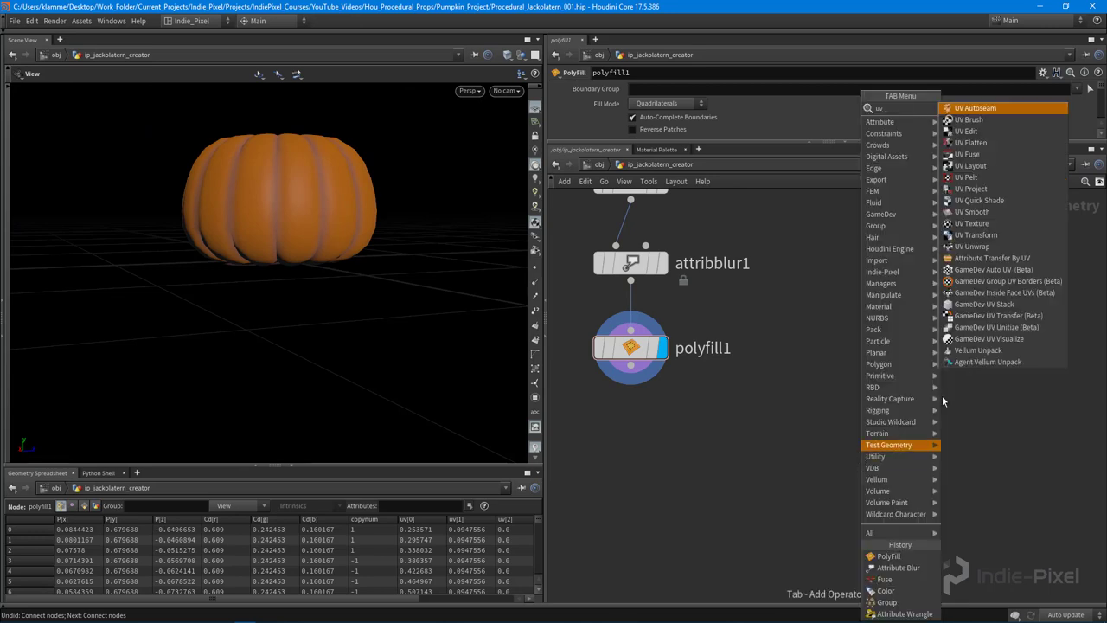
{"action": "left_click", "coordinate": [994, 339]}
{"action": "left_click", "coordinate": [782, 435]}
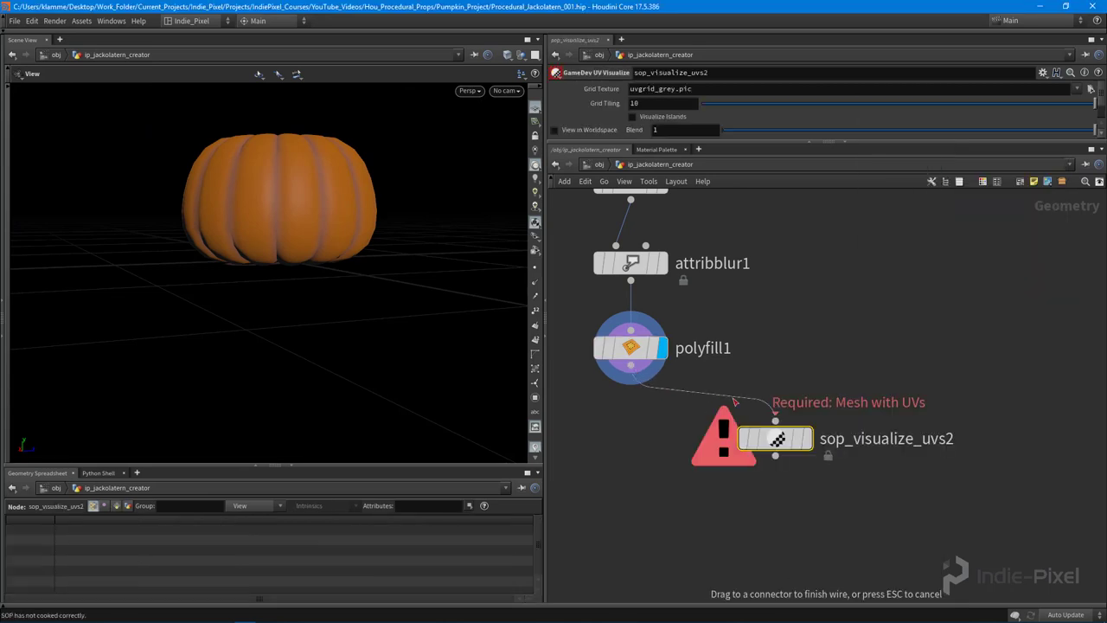
{"action": "left_click_drag", "start_coordinate": [753, 404], "coordinate": [785, 420]}
{"action": "left_click", "coordinate": [813, 398]}
Step: Examine the checker pattern on the pumpkin's sides and on its filled top cap
{"action": "scroll", "coordinate": [286, 173], "scroll_direction": "up", "scroll_amount": 5}
{"action": "left_click_drag", "start_coordinate": [329, 182], "coordinate": [357, 233]}
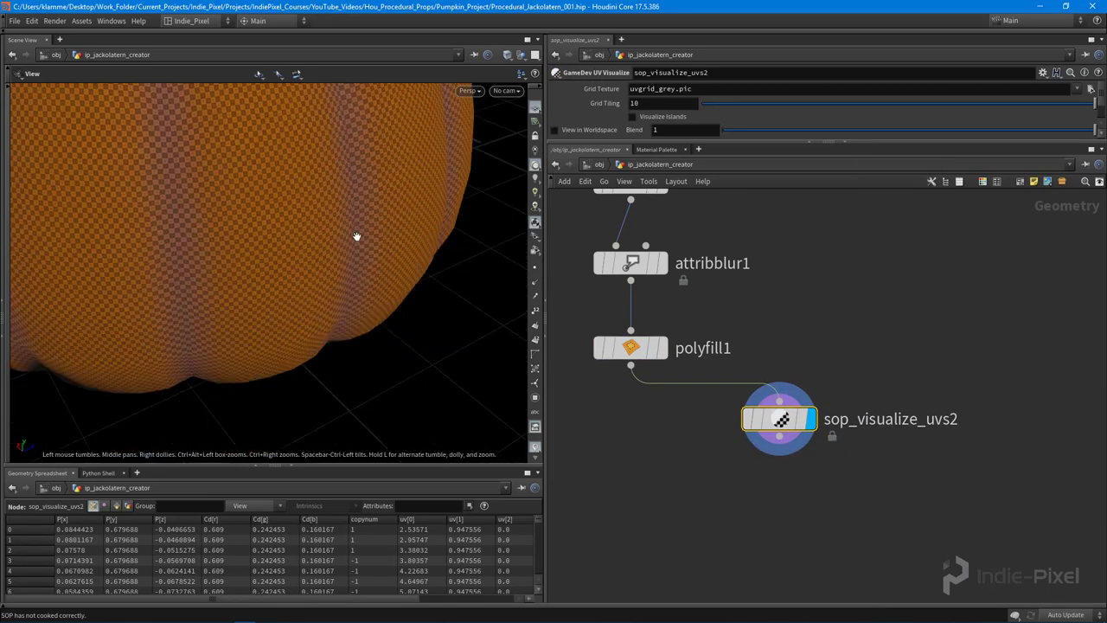
{"action": "scroll", "coordinate": [328, 294], "scroll_direction": "down", "scroll_amount": 3}
{"action": "left_click_drag", "start_coordinate": [329, 294], "coordinate": [280, 158]}
{"action": "scroll", "coordinate": [346, 162], "scroll_direction": "up", "scroll_amount": 5}
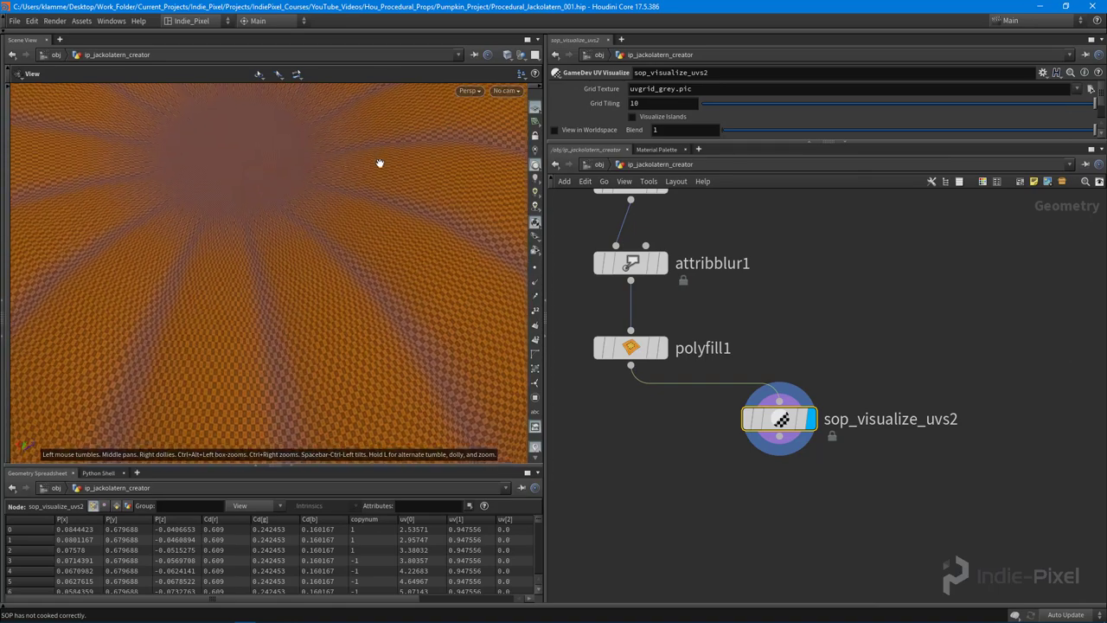
{"action": "mouse_move", "coordinate": [346, 163]}
{"action": "right_mouse_down"}
{"action": "mouse_move", "coordinate": [321, 215]}
{"action": "mouse_move", "coordinate": [350, 169]}
{"action": "right_mouse_up"}
{"action": "left_click_drag", "start_coordinate": [363, 134], "coordinate": [257, 272]}
{"action": "scroll", "coordinate": [256, 272], "scroll_direction": "down", "scroll_amount": 5}
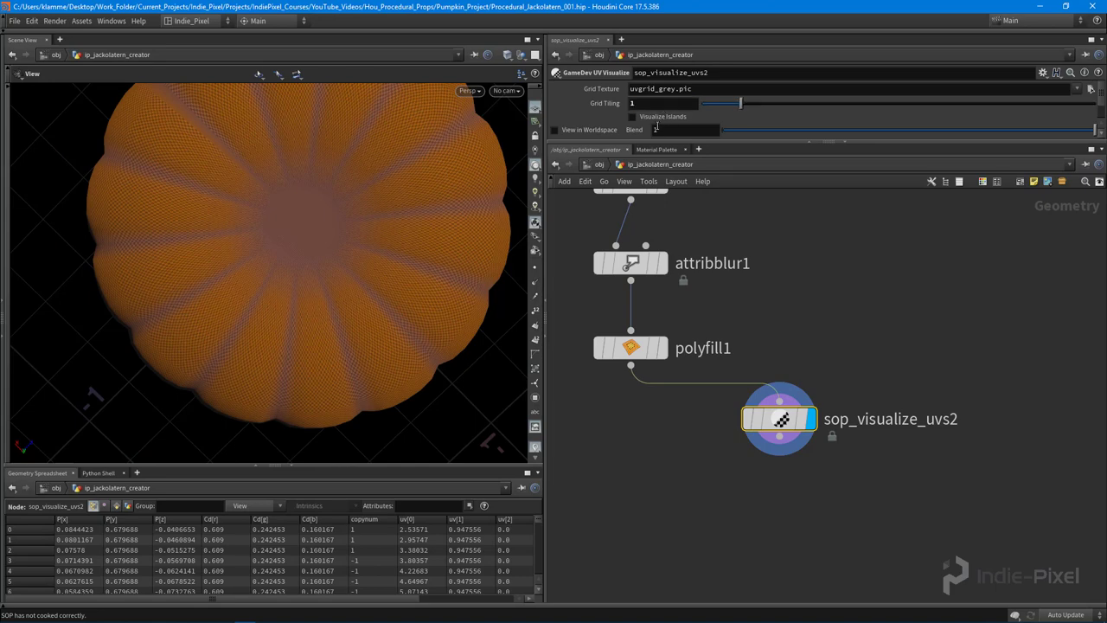
Step: Set the UV Visualize grid tiling to 1 and check the checker pattern across the whole pumpkin
{"action": "key", "text": "Return"}
{"action": "left_click_drag", "start_coordinate": [315, 290], "coordinate": [366, 354]}
{"action": "right_click_drag", "start_coordinate": [365, 354], "coordinate": [332, 380]}
{"action": "left_click_drag", "start_coordinate": [332, 381], "coordinate": [375, 304]}
{"action": "right_click_drag", "start_coordinate": [375, 304], "coordinate": [353, 248]}
{"action": "left_click_drag", "start_coordinate": [354, 247], "coordinate": [302, 244]}
Step: Place the UV Visualize node off to the side of the main chain and display the PolyFill node again
{"action": "left_click_drag", "start_coordinate": [781, 428], "coordinate": [852, 434]}
{"action": "middle_click_drag", "start_coordinate": [672, 442], "coordinate": [822, 451]}
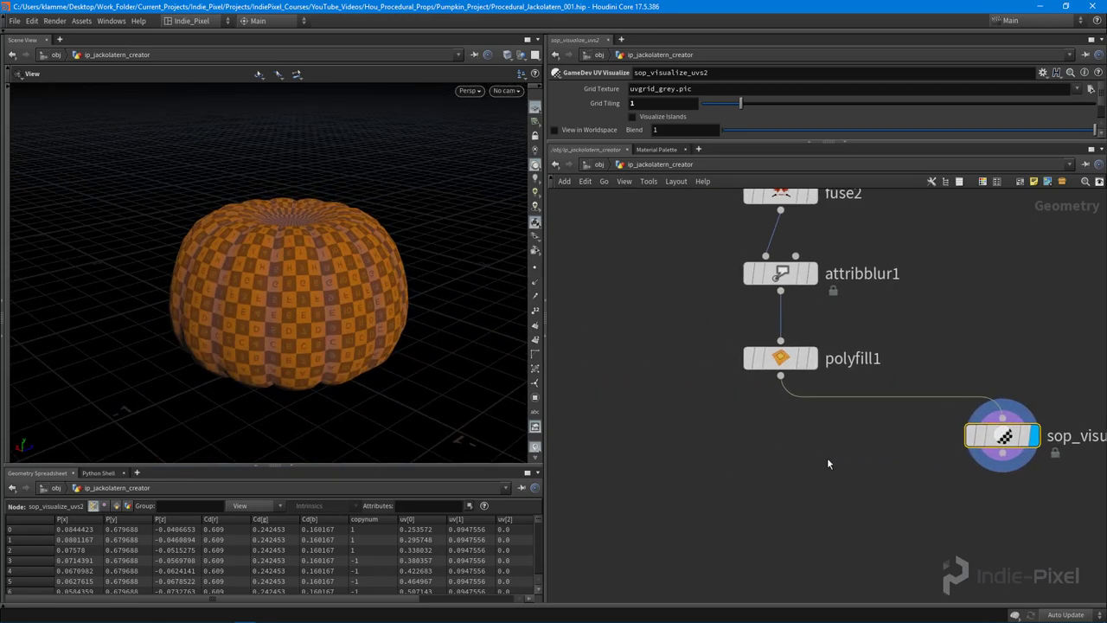
{"action": "left_click", "coordinate": [811, 360]}
{"action": "left_click", "coordinate": [781, 359]}
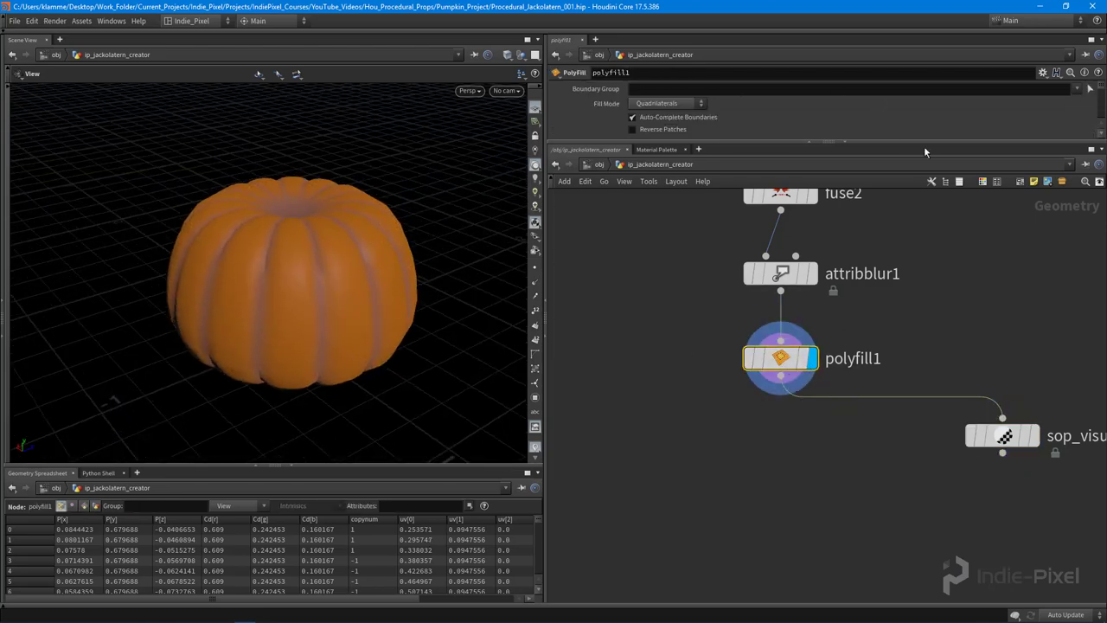
Step: Reveal all the PolyFill parameters and enable its patch group output with the name caps
{"action": "left_click_drag", "start_coordinate": [878, 143], "coordinate": [848, 339]}
{"action": "left_click_drag", "start_coordinate": [267, 220], "coordinate": [502, 281]}
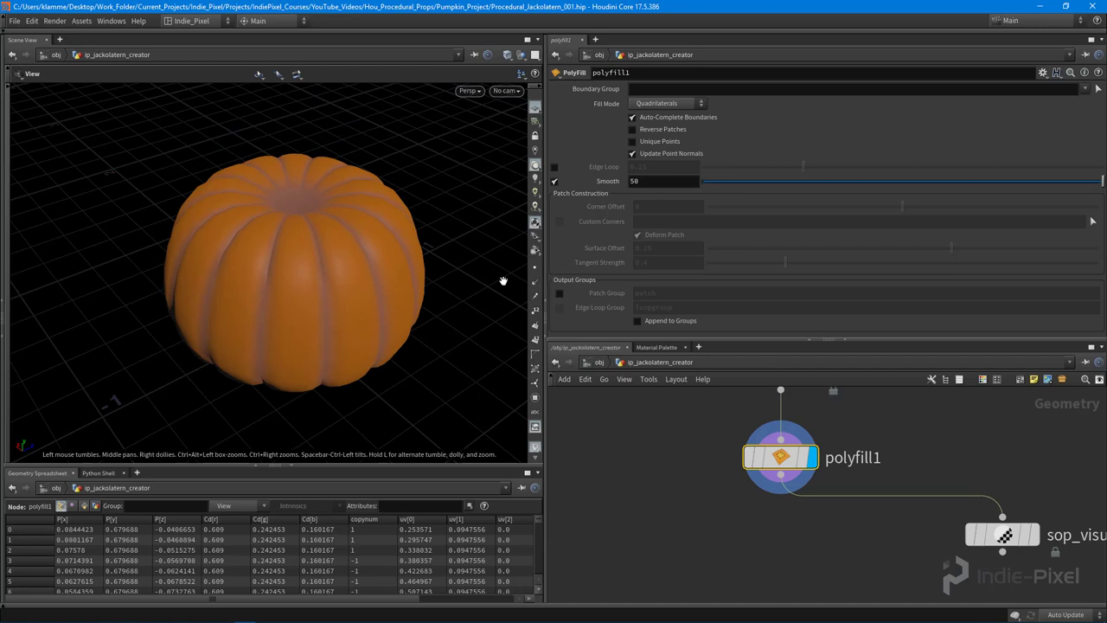
{"action": "left_click", "coordinate": [559, 294]}
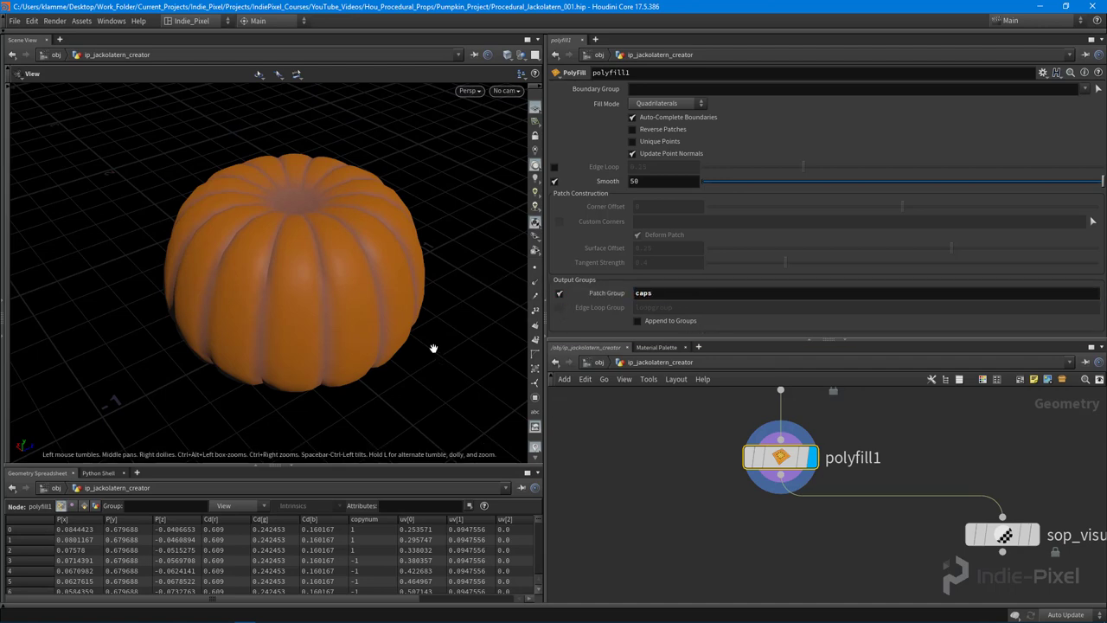
Step: Check the caps group on the pumpkin in the viewport's group list and hide the list again
{"action": "left_click_drag", "start_coordinate": [426, 346], "coordinate": [422, 286]}
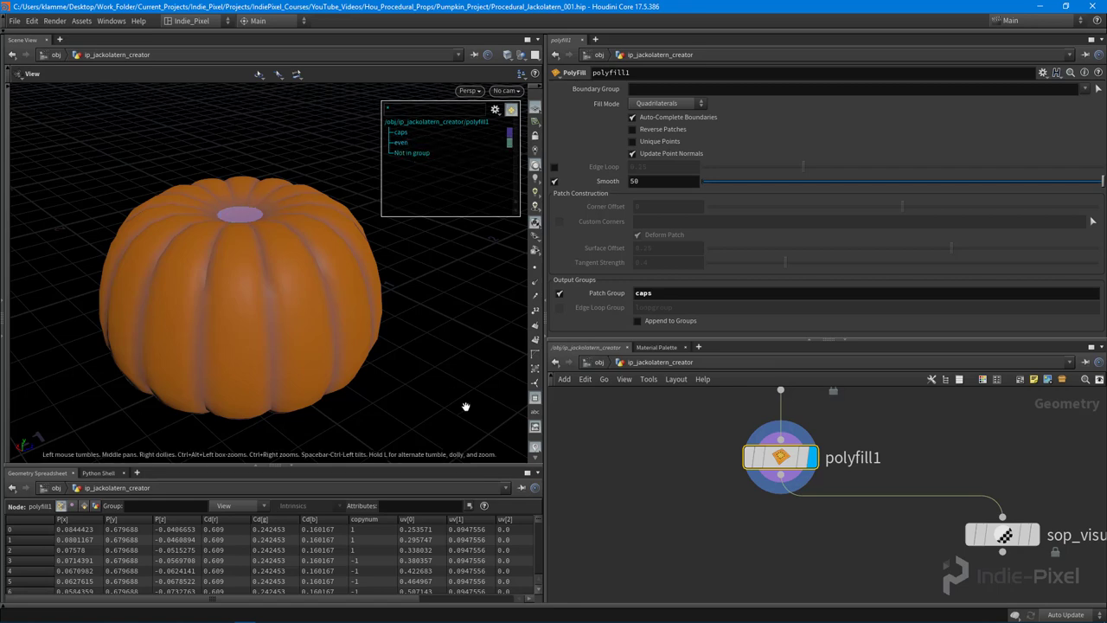
{"action": "left_click", "coordinate": [535, 401]}
{"action": "left_click_drag", "start_coordinate": [338, 325], "coordinate": [334, 160]}
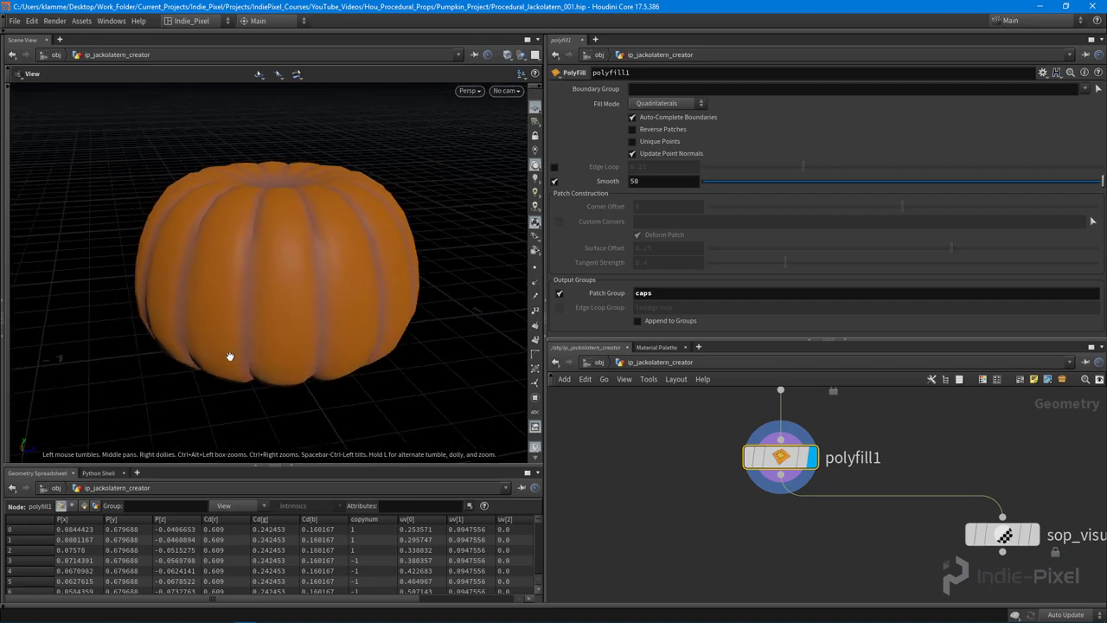
{"action": "left_click_drag", "start_coordinate": [238, 346], "coordinate": [147, 126]}
{"action": "left_click_drag", "start_coordinate": [273, 195], "coordinate": [258, 226]}
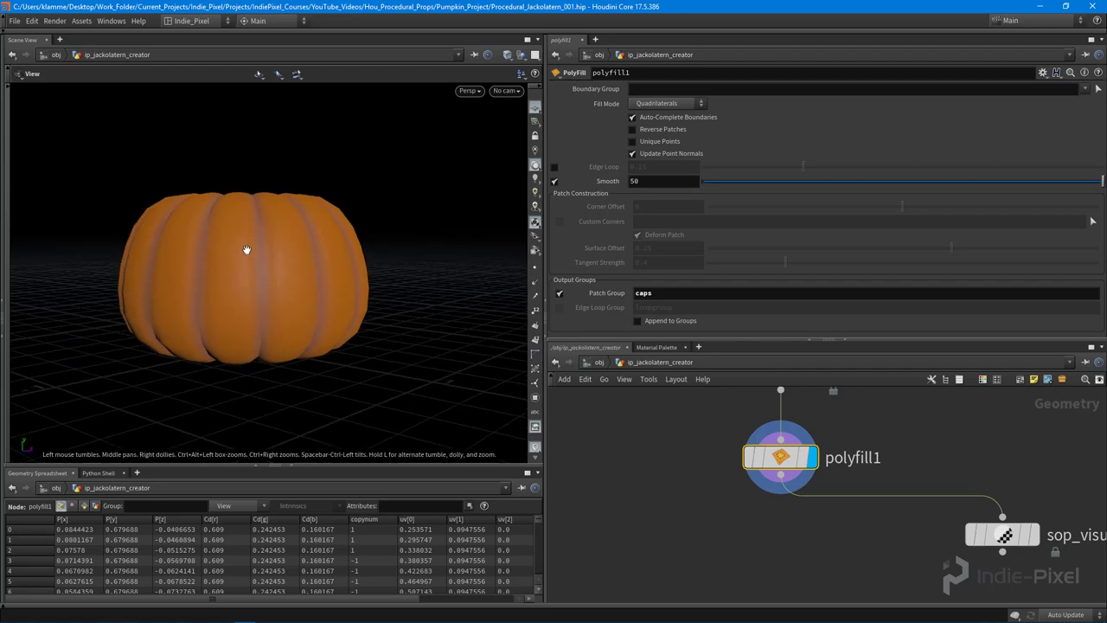
{"action": "left_click_drag", "start_coordinate": [233, 253], "coordinate": [161, 267]}
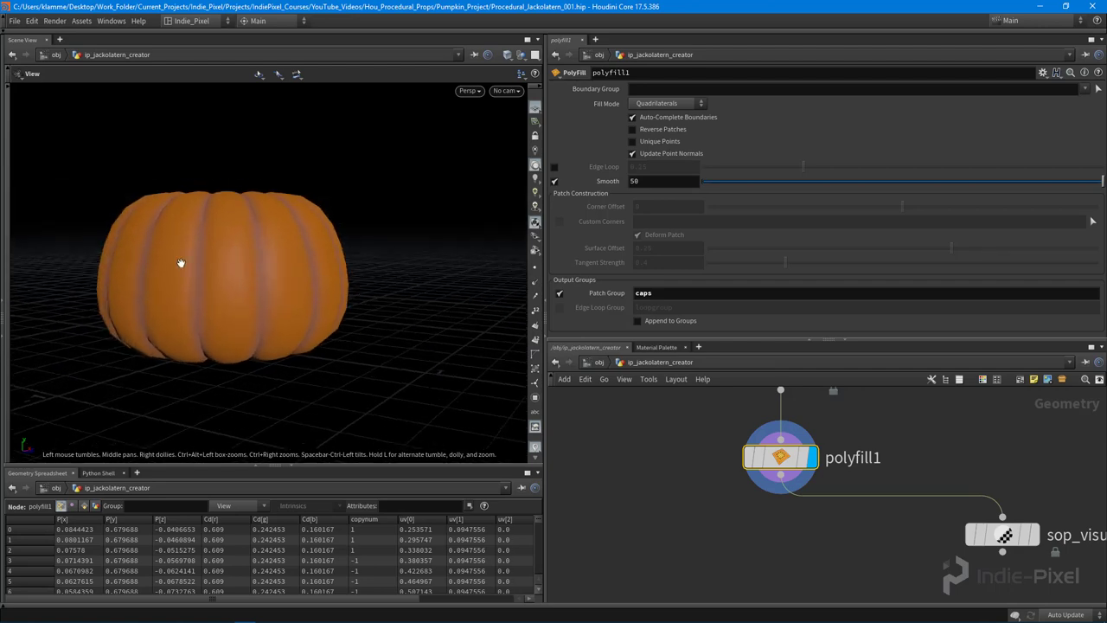
{"action": "right_click_drag", "start_coordinate": [161, 268], "coordinate": [282, 247]}
{"action": "left_click_drag", "start_coordinate": [243, 295], "coordinate": [265, 260]}
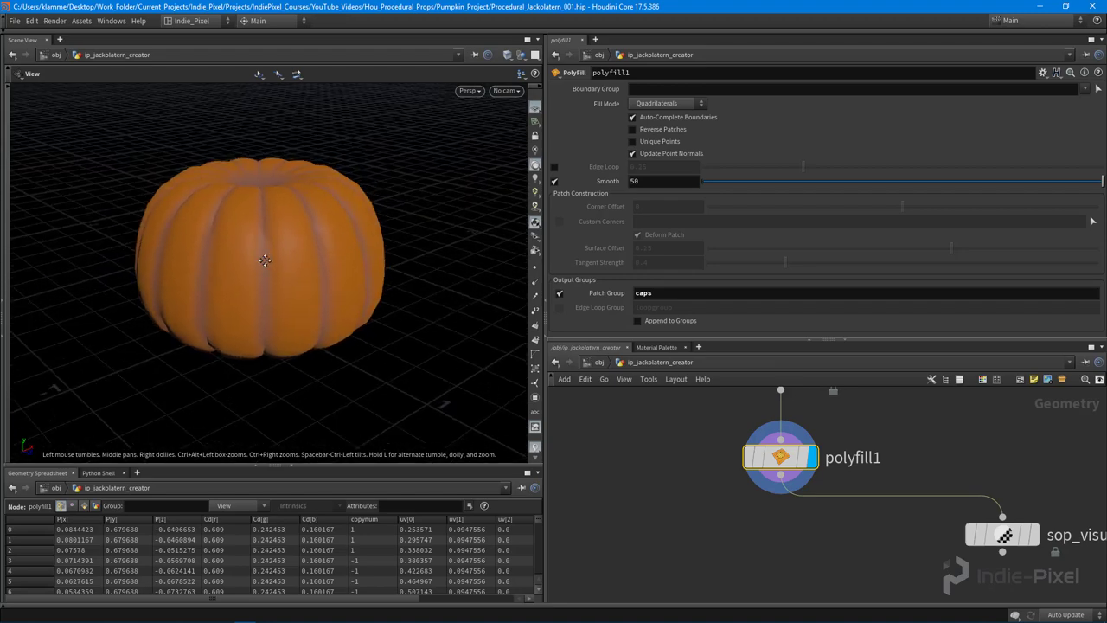